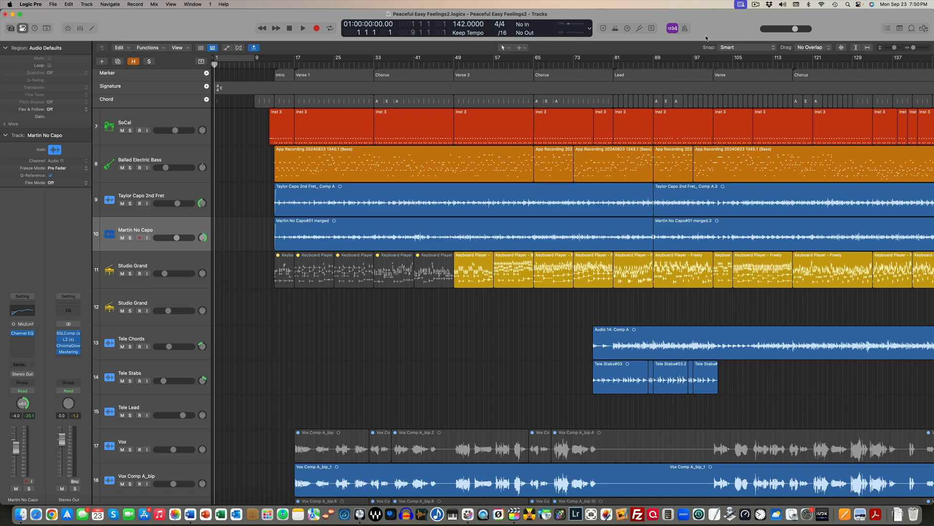
Create one Session Player Keyboard Player track in the Broken Chords style with the default chord progression option off
{"action": "key", "text": "alt+super+n"}
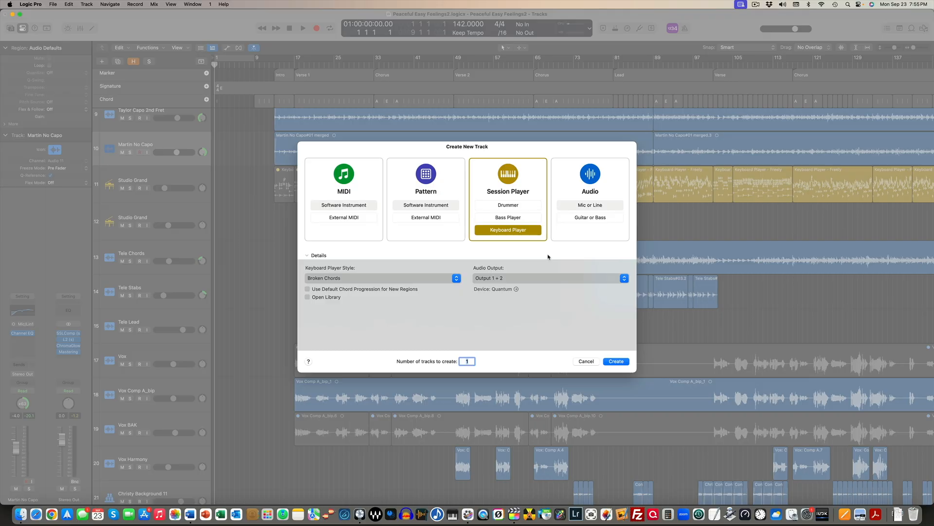
{"action": "left_click", "coordinate": [515, 205]}
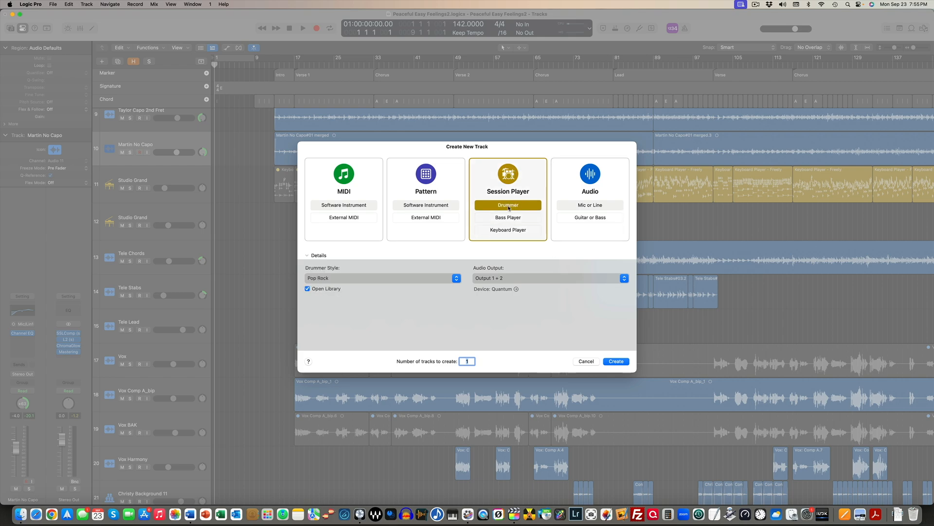
{"action": "left_click", "coordinate": [509, 219]}
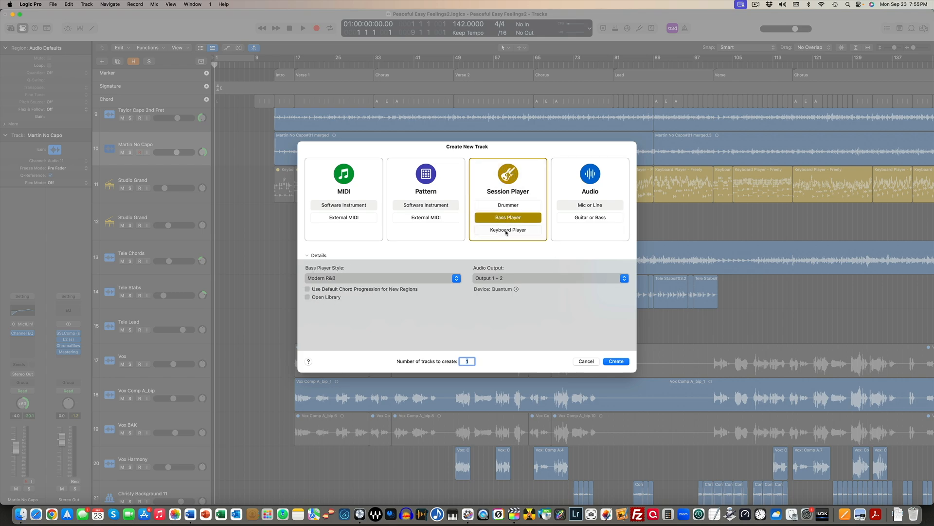
{"action": "left_click", "coordinate": [511, 230]}
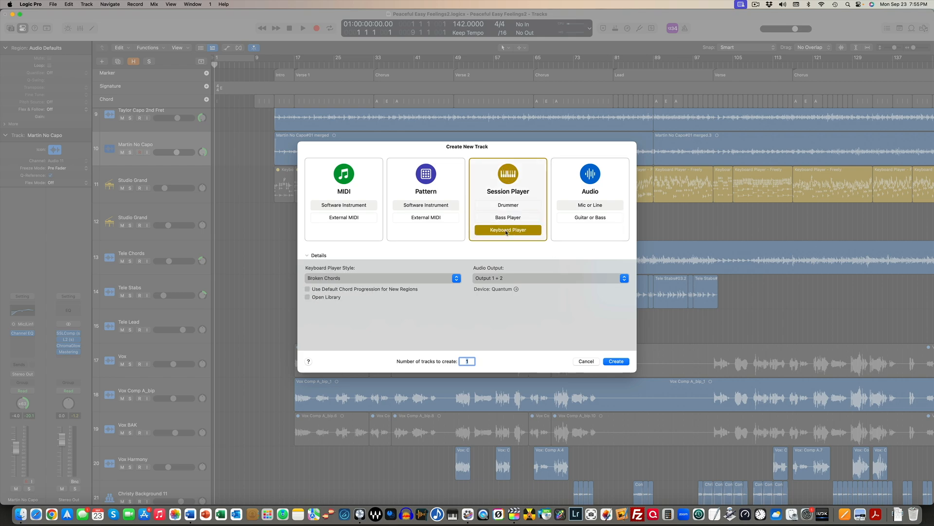
{"action": "left_click", "coordinate": [334, 278]}
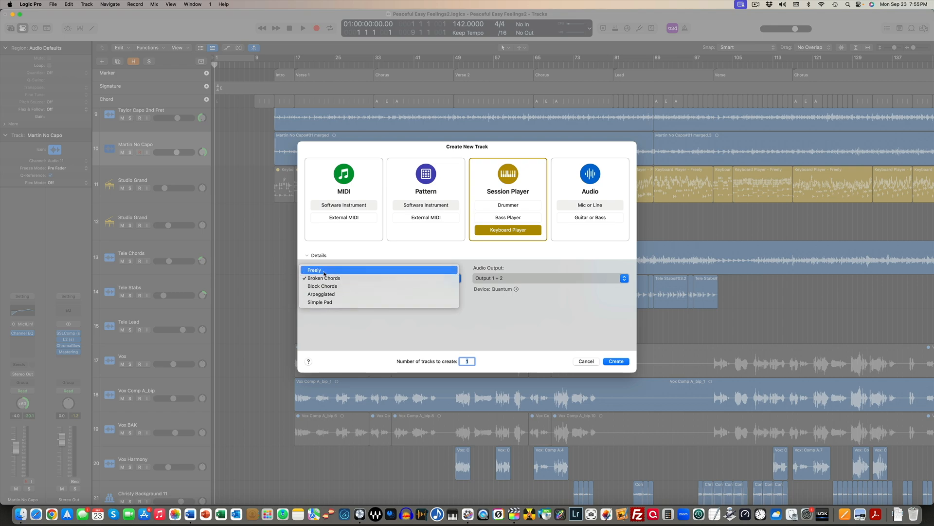
{"action": "left_click", "coordinate": [326, 278]}
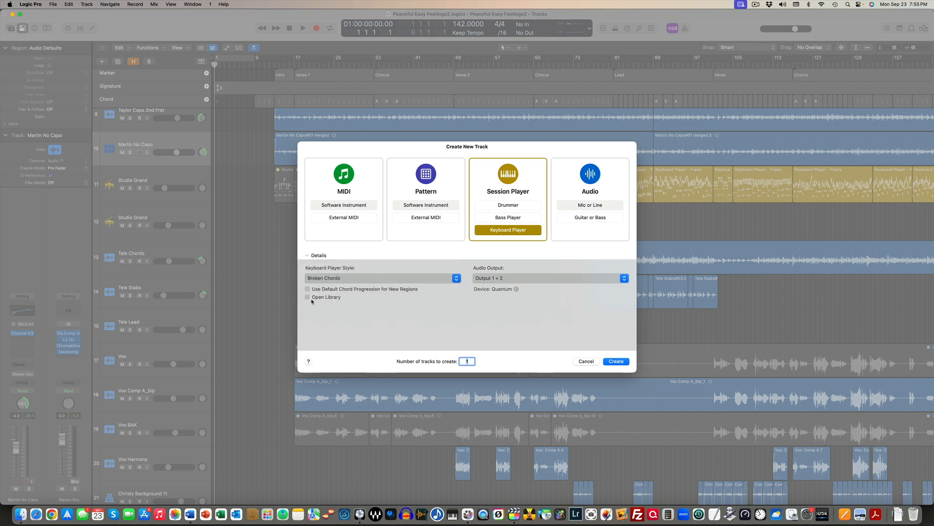
{"action": "left_click", "coordinate": [308, 289]}
{"action": "left_click", "coordinate": [308, 289]}
{"action": "key", "text": "Return"}
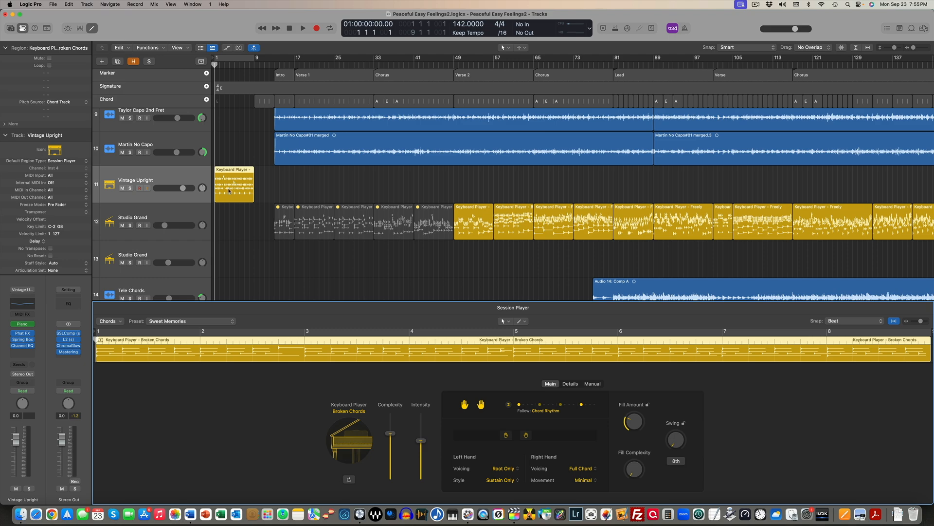
Check the Vintage Upright track's Studio Piano instrument, and solo the track to audition its new region
{"action": "left_click", "coordinate": [27, 327]}
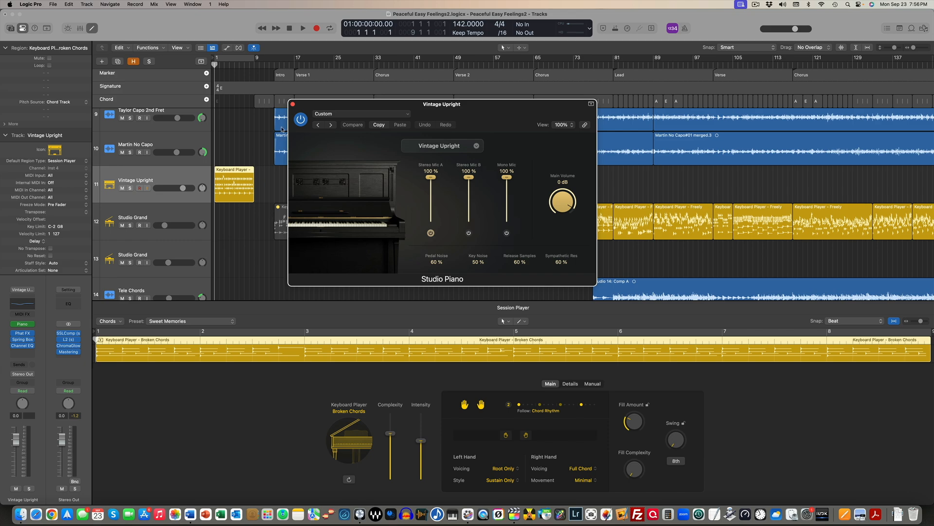
{"action": "left_click", "coordinate": [293, 103]}
{"action": "left_click", "coordinate": [130, 188]}
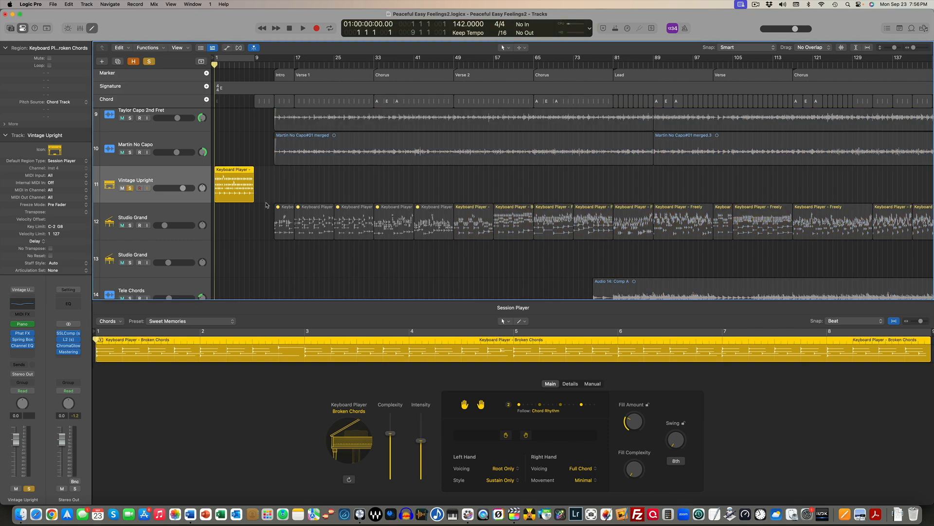
{"action": "key", "text": "space"}
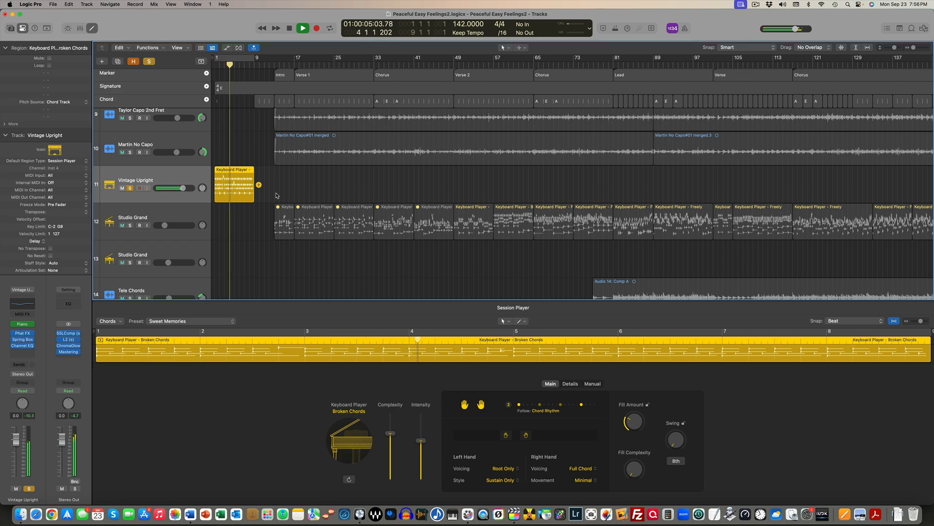
{"action": "key", "text": "space"}
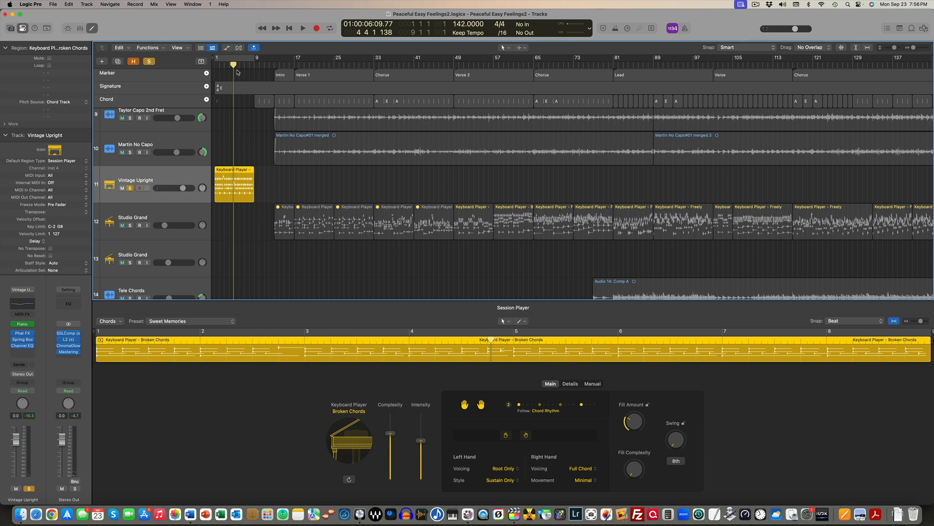
Expand the Signature track and check the project's key signature settings, keeping the key of E major
{"action": "left_click_drag", "start_coordinate": [192, 96], "coordinate": [192, 114]}
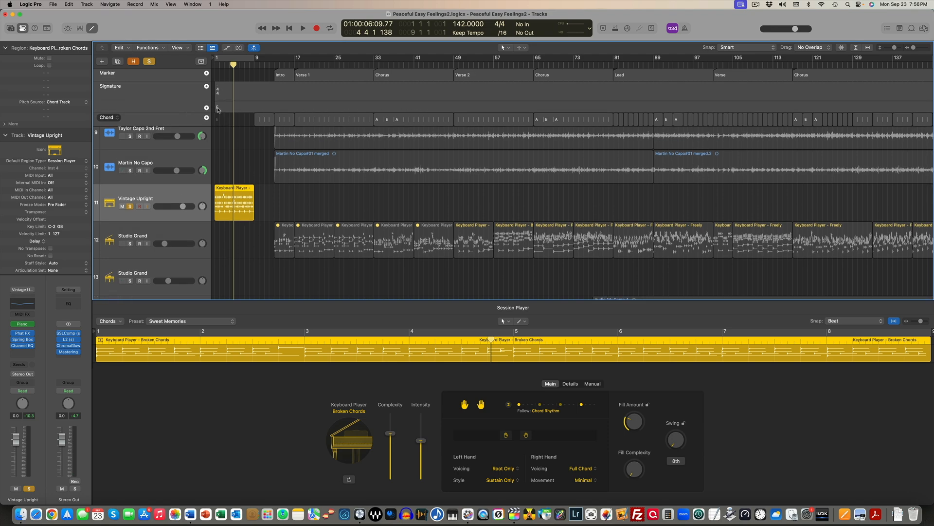
{"action": "double_click", "coordinate": [218, 108]}
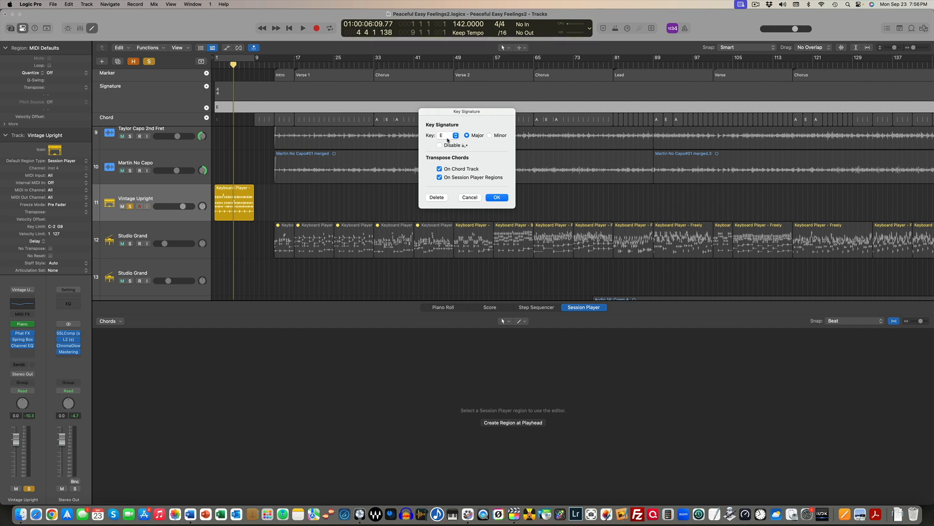
{"action": "left_click", "coordinate": [489, 196]}
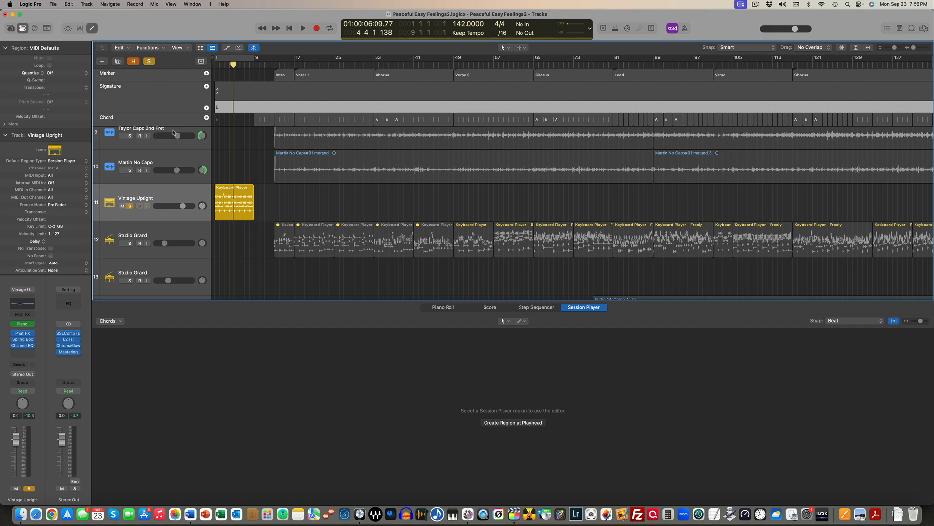
Enlarge the global tracks and examine the chord progression in the Chord track from bar 9 into Verse 1
{"action": "left_click_drag", "start_coordinate": [175, 127], "coordinate": [172, 152]}
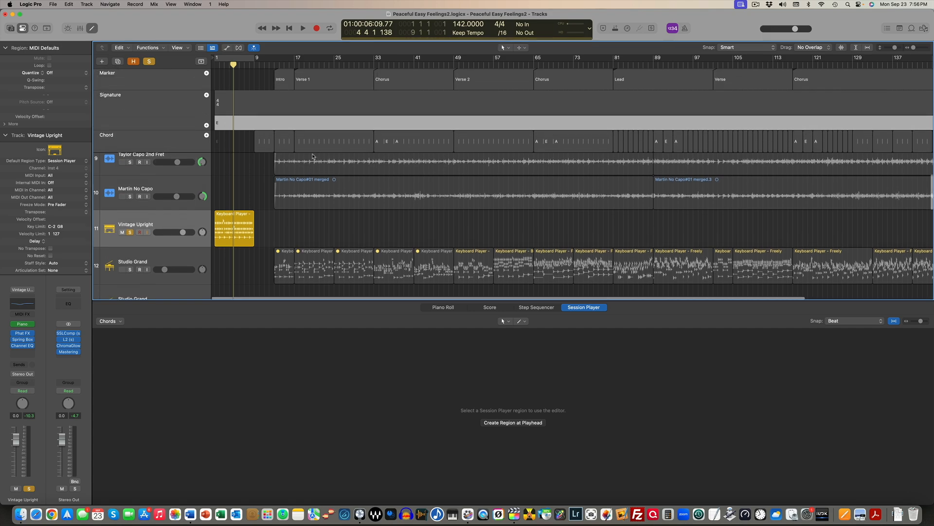
{"action": "key", "text": "super+Right"}
{"action": "key", "text": "super+Right"}
{"action": "key", "text": "super+Right"}
{"action": "key", "text": "super+Right"}
{"action": "key", "text": "super+Right"}
{"action": "key", "text": "super+Right"}
{"action": "key", "text": "super+Right"}
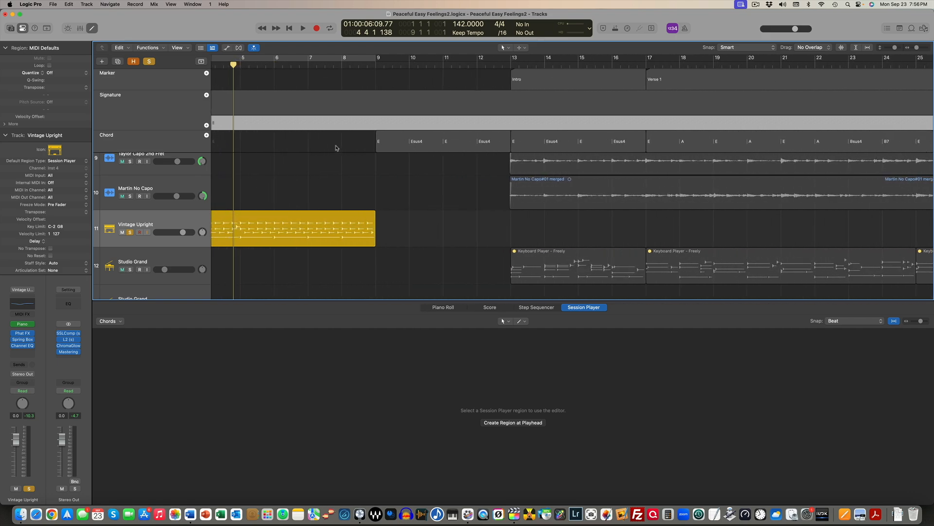
{"action": "scroll", "coordinate": [336, 148], "scroll_direction": "up", "scroll_amount": 4}
{"action": "scroll", "coordinate": [335, 148], "scroll_direction": "down", "scroll_amount": 2}
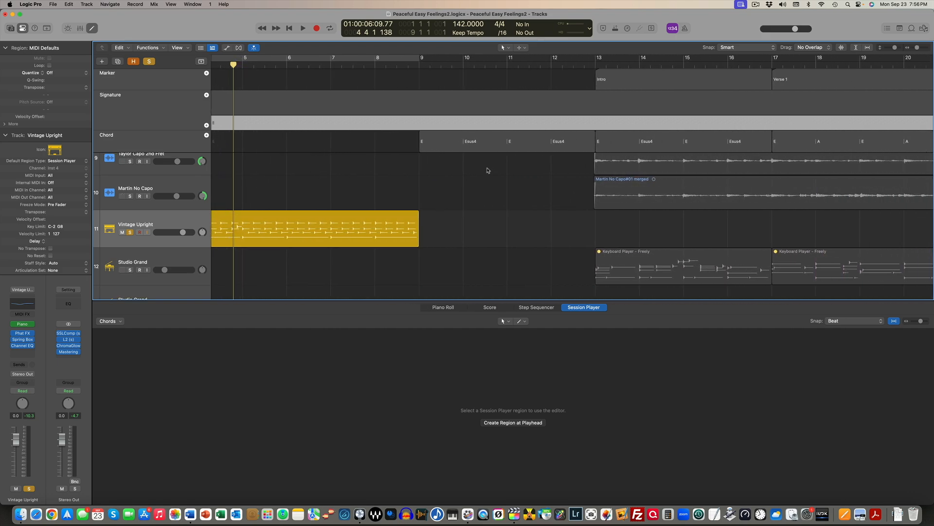
{"action": "scroll", "coordinate": [445, 170], "scroll_direction": "down", "scroll_amount": 1}
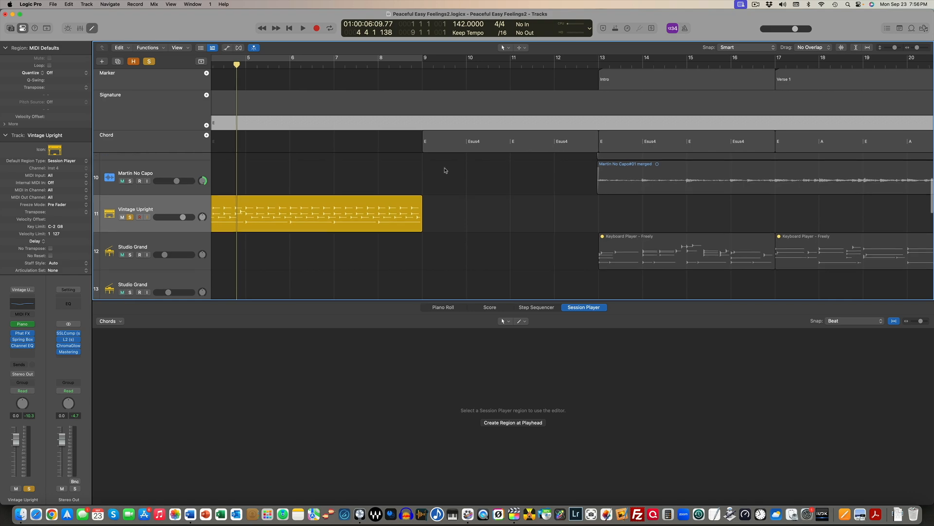
Move the Vintage Upright region to bar 17, at the start of Verse 1
{"action": "left_click", "coordinate": [349, 213]}
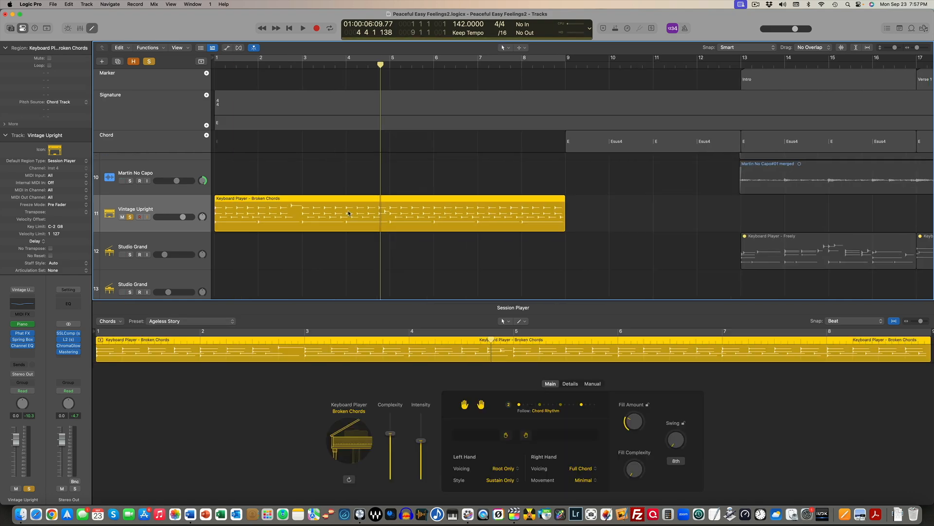
{"action": "key", "text": "super+Left"}
{"action": "key", "text": "super+Left"}
{"action": "key", "text": "super+Left"}
{"action": "key", "text": "super+Left"}
{"action": "key", "text": "super+Left"}
{"action": "key", "text": "super+Left"}
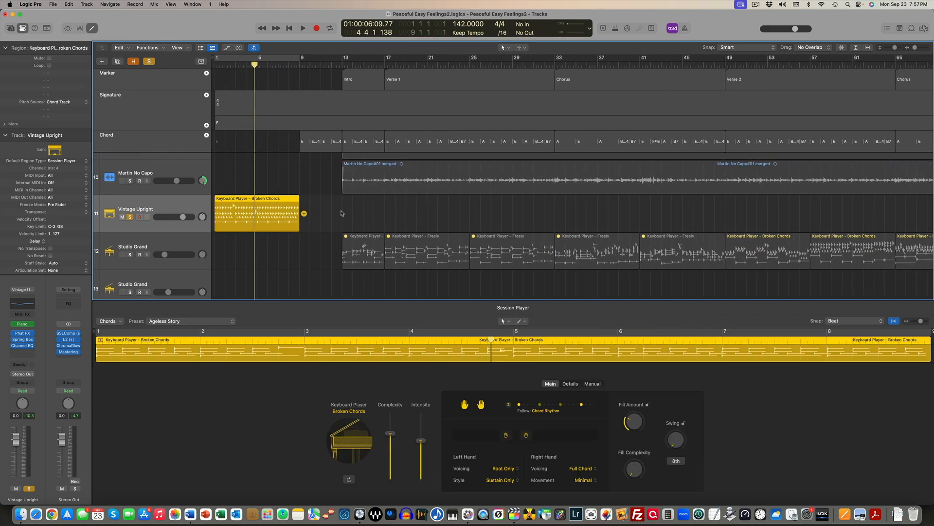
{"action": "scroll", "coordinate": [233, 209], "scroll_direction": "down", "scroll_amount": 1}
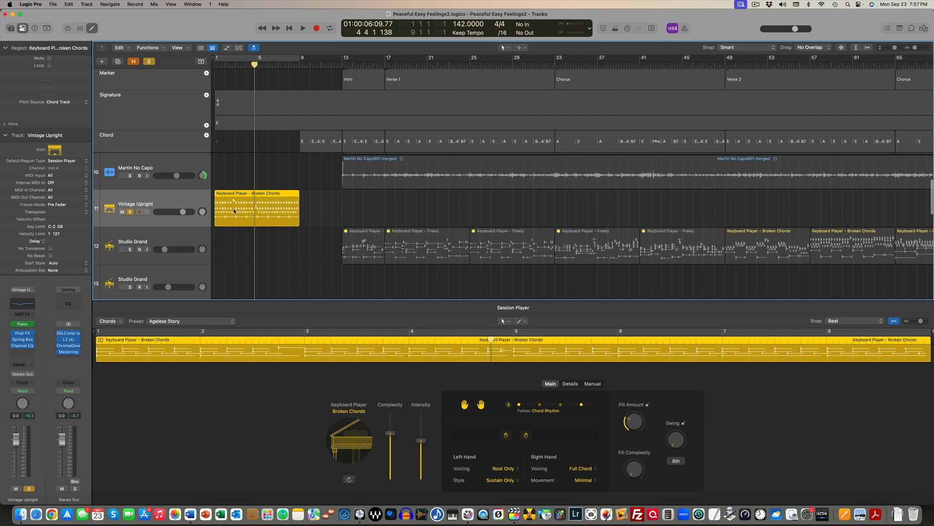
{"action": "left_click_drag", "start_coordinate": [234, 211], "coordinate": [403, 219]}
Audition the moved keyboard region from bar 17 against the Verse 1 chords in the Chord track
{"action": "key", "text": "super+Right"}
{"action": "key", "text": "super+Right"}
{"action": "key", "text": "super+Right"}
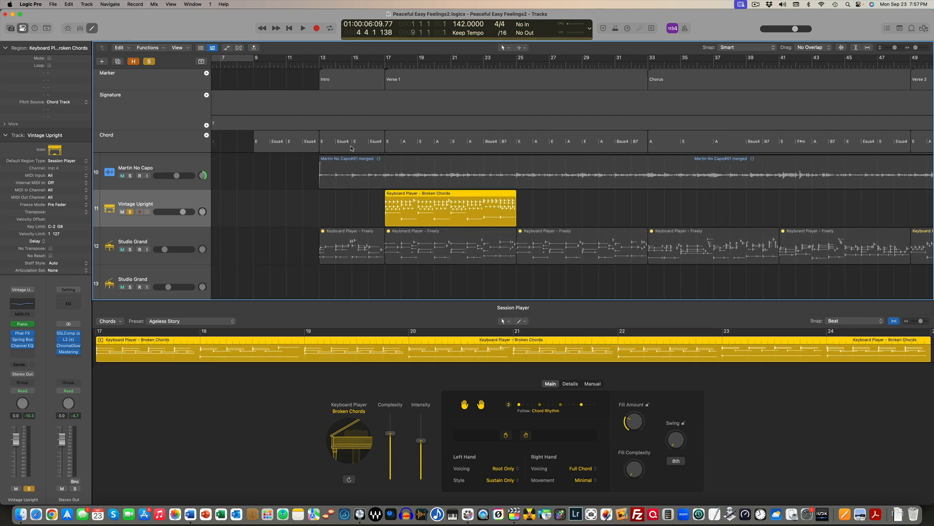
{"action": "key", "text": "super+Right"}
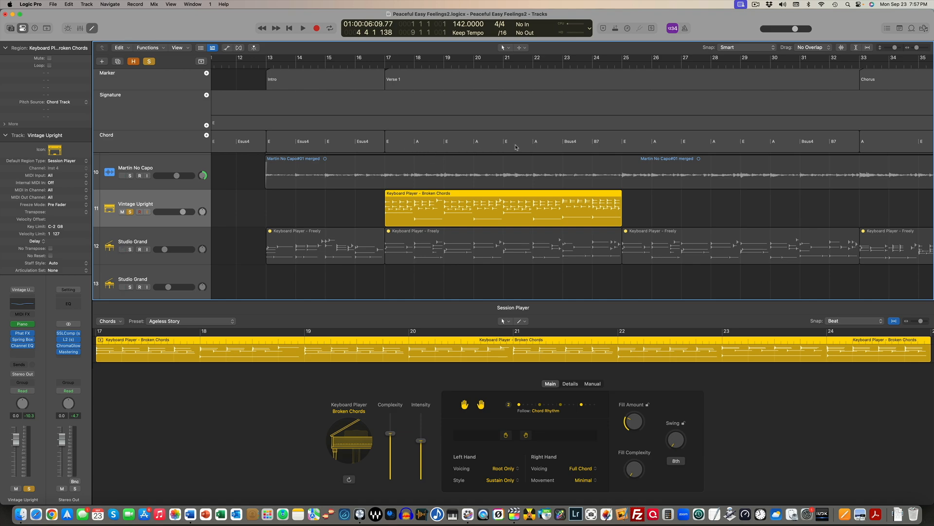
{"action": "left_click", "coordinate": [384, 67]}
{"action": "key", "text": "space"}
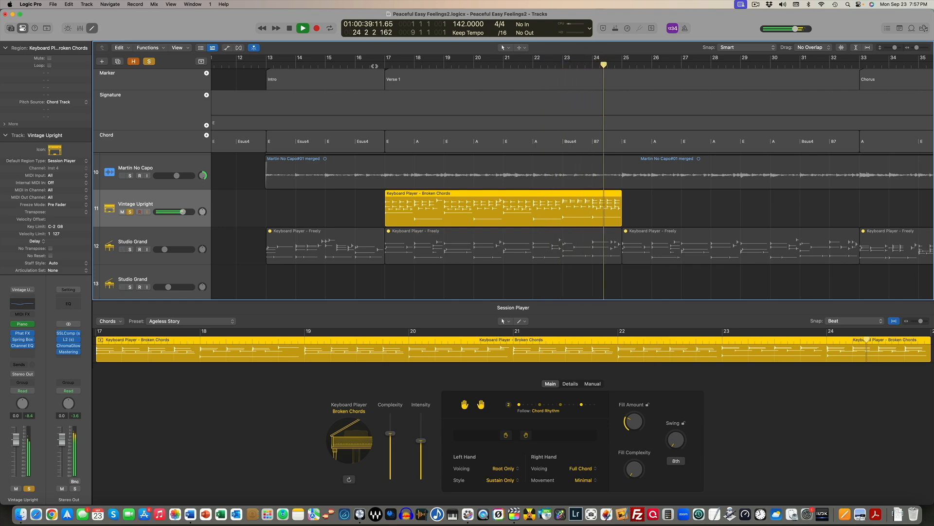
{"action": "key", "text": "space"}
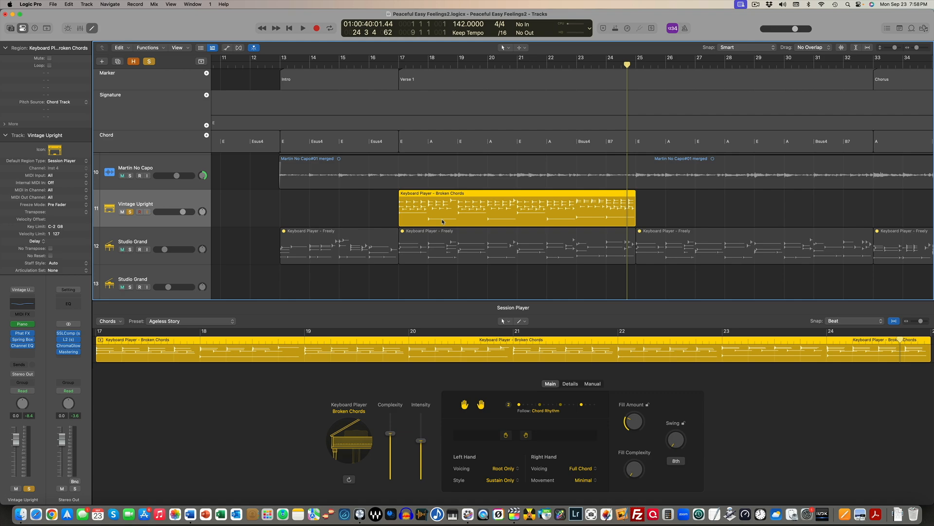
Switch the Verse 1 keyboard region to follow region chords and back to following the global chord track
{"action": "right_click", "coordinate": [432, 206]}
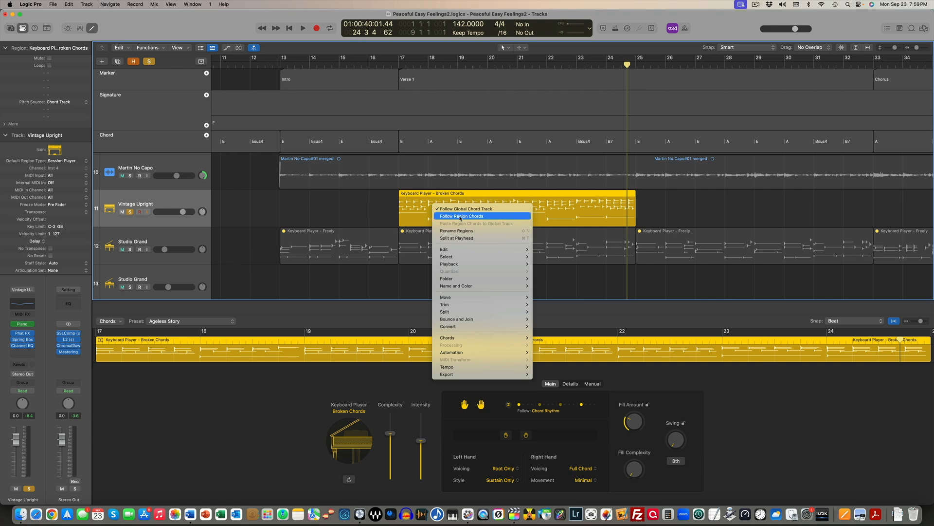
{"action": "left_click", "coordinate": [460, 217]}
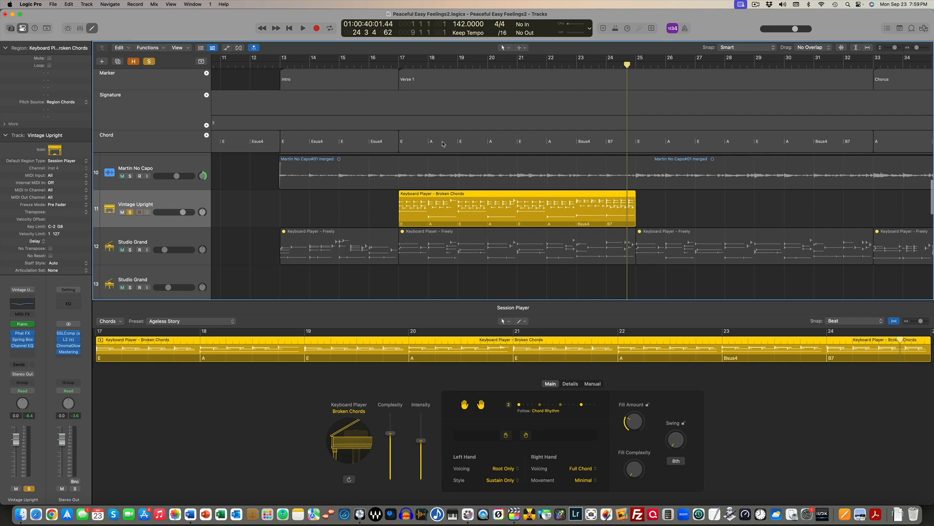
{"action": "right_click", "coordinate": [443, 216]}
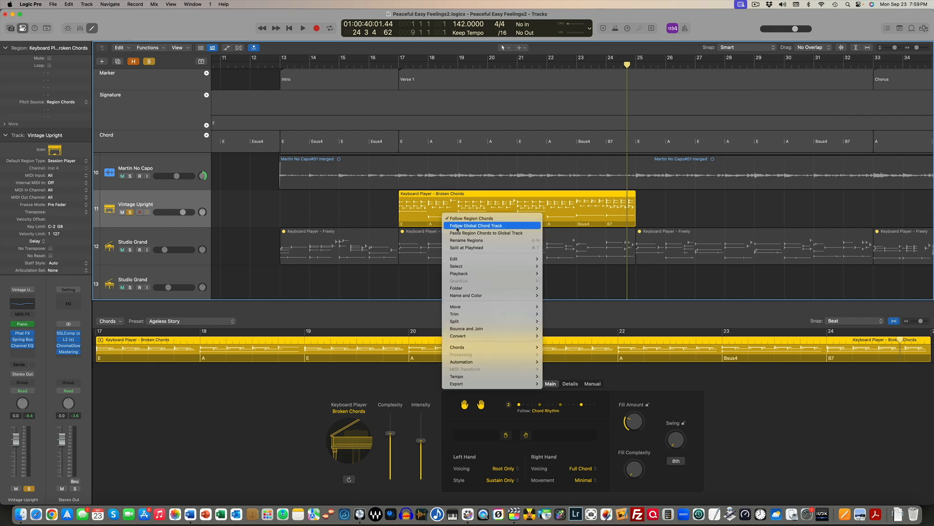
{"action": "left_click", "coordinate": [457, 226]}
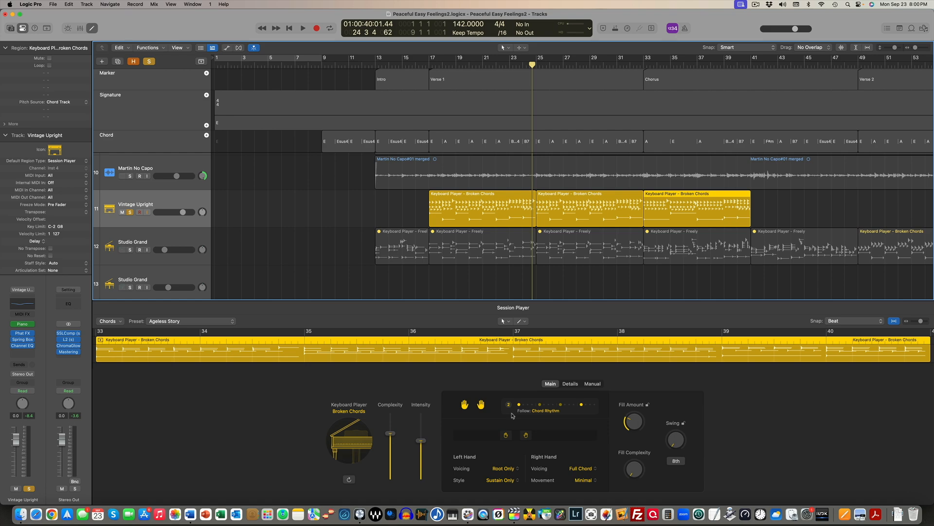
Set a cycle range over bars 17 to 25 and audition the first Verse 1 region with low complexity and minimum intensity
{"action": "left_click_drag", "start_coordinate": [430, 62], "coordinate": [538, 75]}
{"action": "left_click_drag", "start_coordinate": [390, 433], "coordinate": [390, 479]}
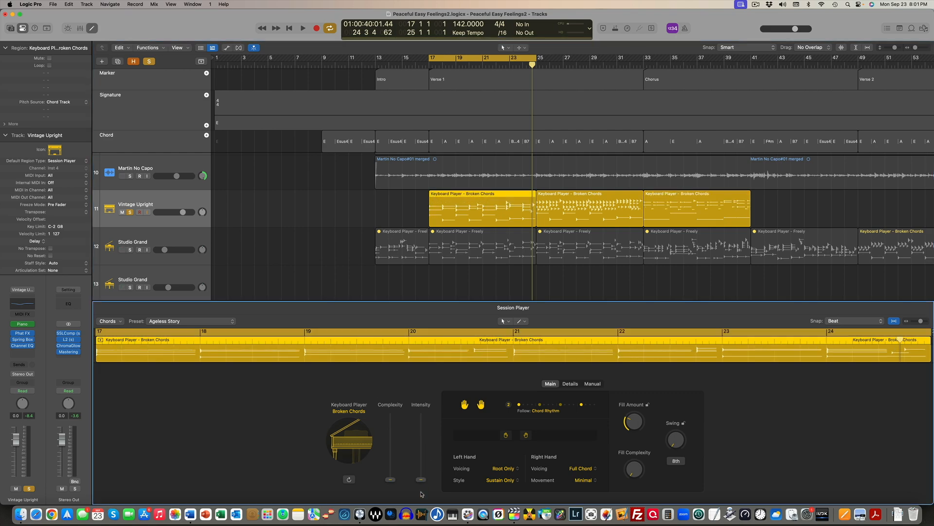
{"action": "left_click_drag", "start_coordinate": [390, 475], "coordinate": [390, 463]}
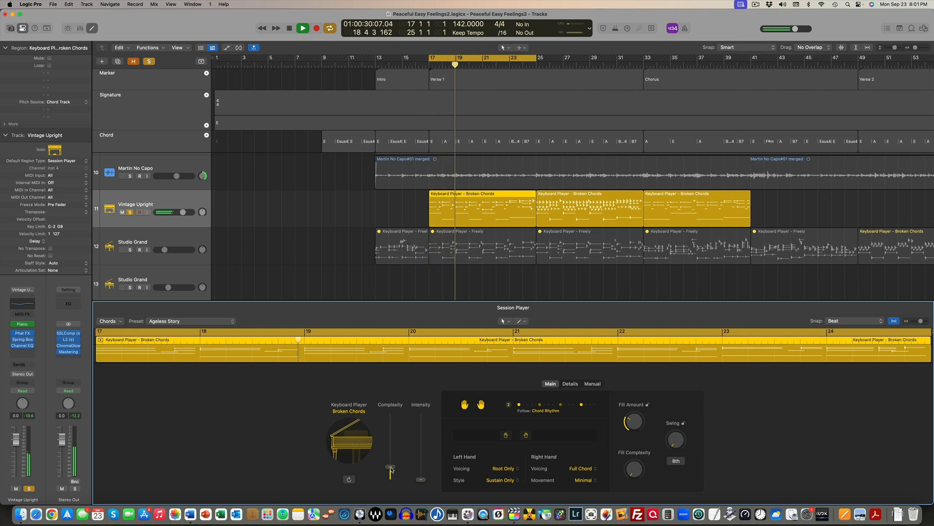
{"action": "key", "text": "space"}
Raise the first Verse 1 region's intensity to just above the middle and its complexity to about three quarters, auditioning the changes
{"action": "left_click_drag", "start_coordinate": [421, 477], "coordinate": [421, 469]}
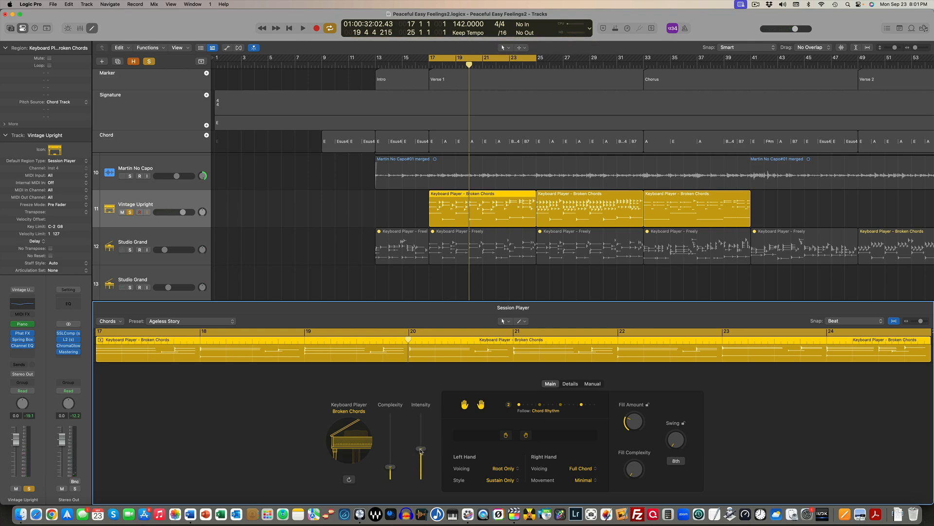
{"action": "left_click_drag", "start_coordinate": [421, 450], "coordinate": [421, 441]}
{"action": "key", "text": "space"}
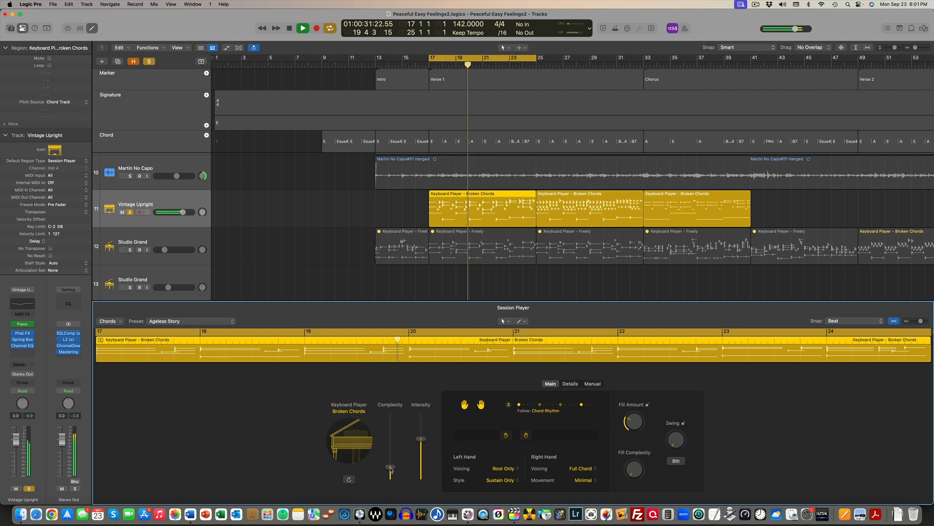
{"action": "key", "text": "space"}
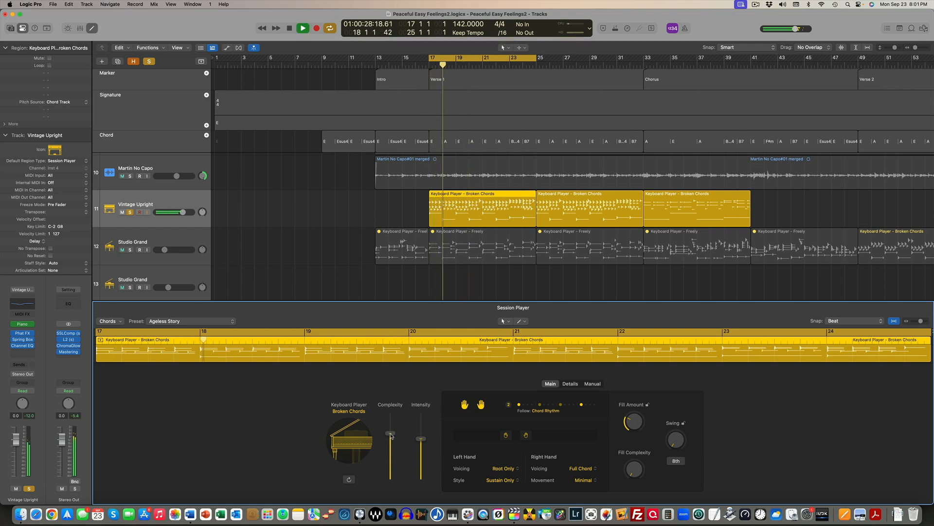
{"action": "left_click_drag", "start_coordinate": [390, 434], "coordinate": [391, 432]}
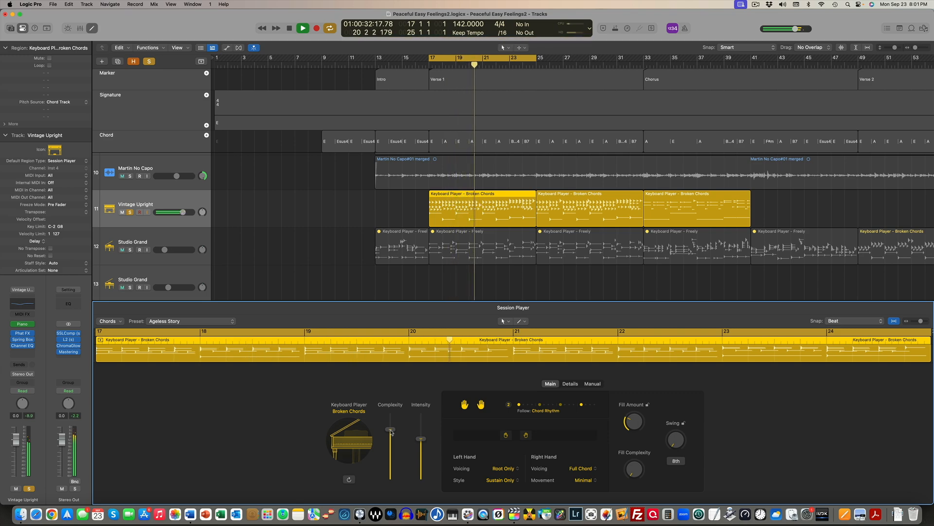
{"action": "key", "text": "space"}
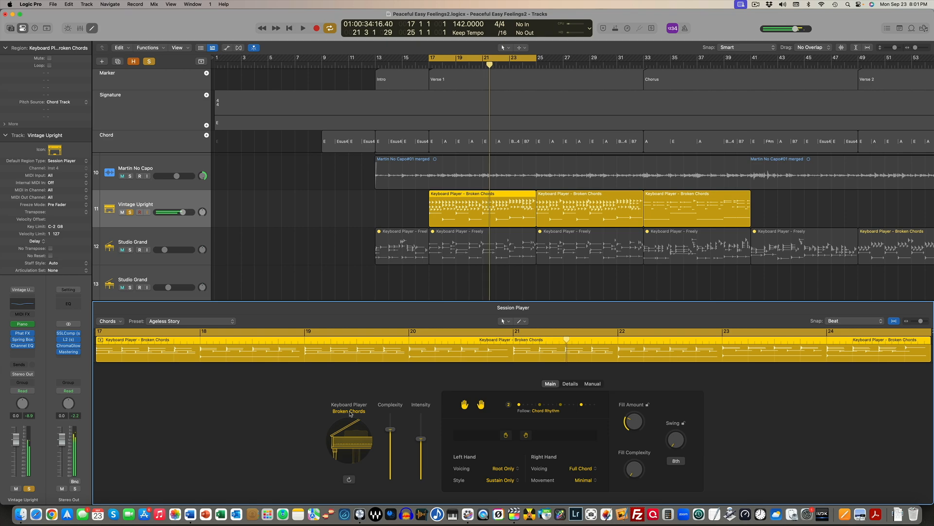
Try the Block Chords and Arpeggiated styles on the first Verse 1 keyboard region and audition them
{"action": "left_click", "coordinate": [349, 411]}
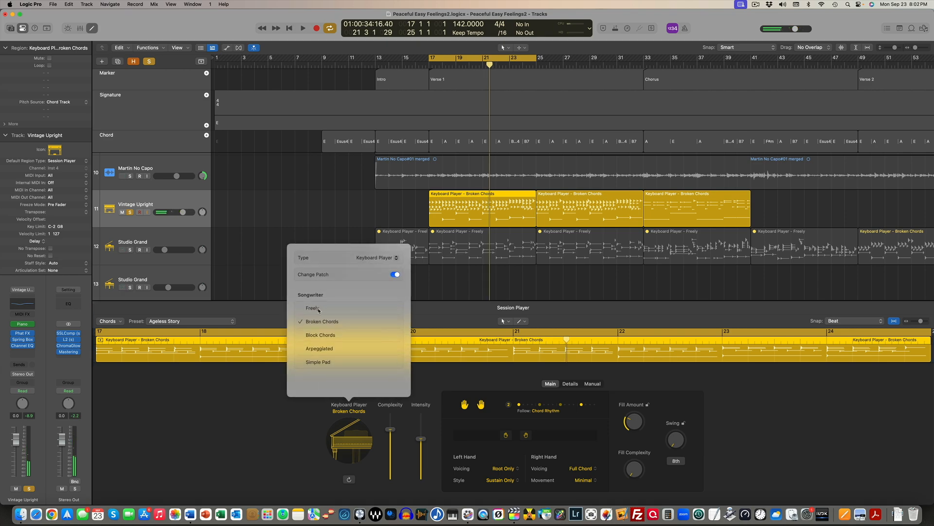
{"action": "left_click", "coordinate": [327, 336]}
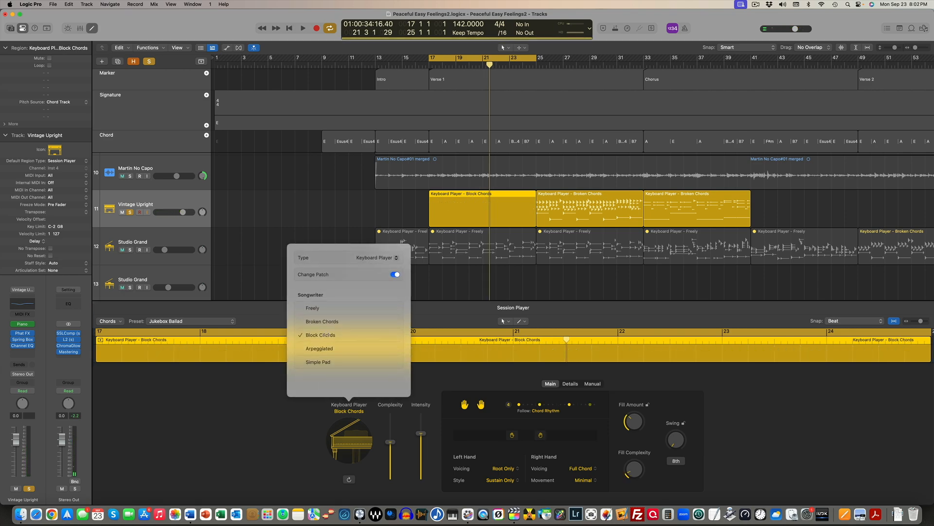
{"action": "key", "text": "space"}
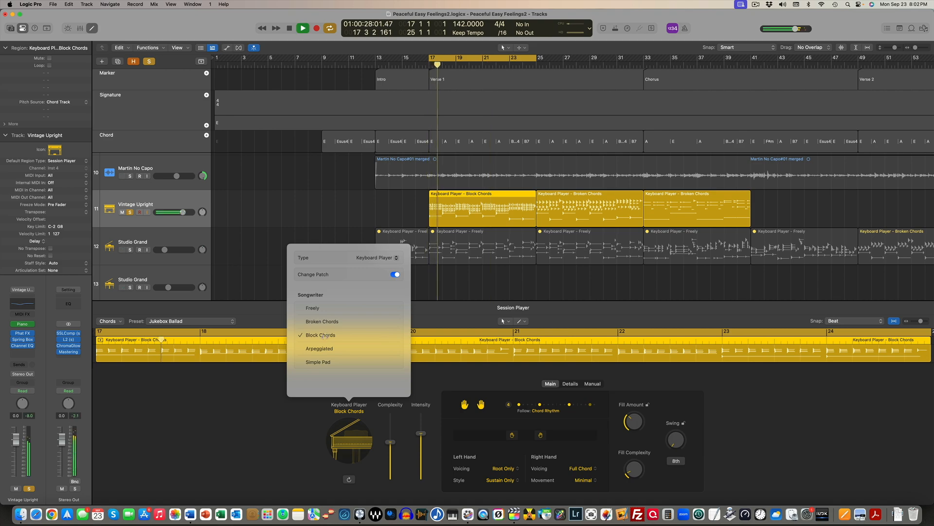
{"action": "left_click", "coordinate": [322, 349]}
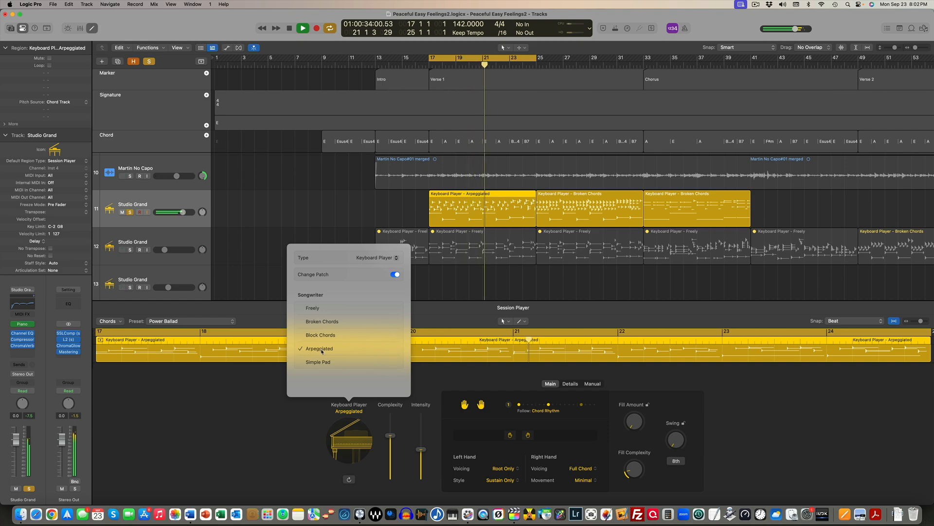
{"action": "key", "text": "space"}
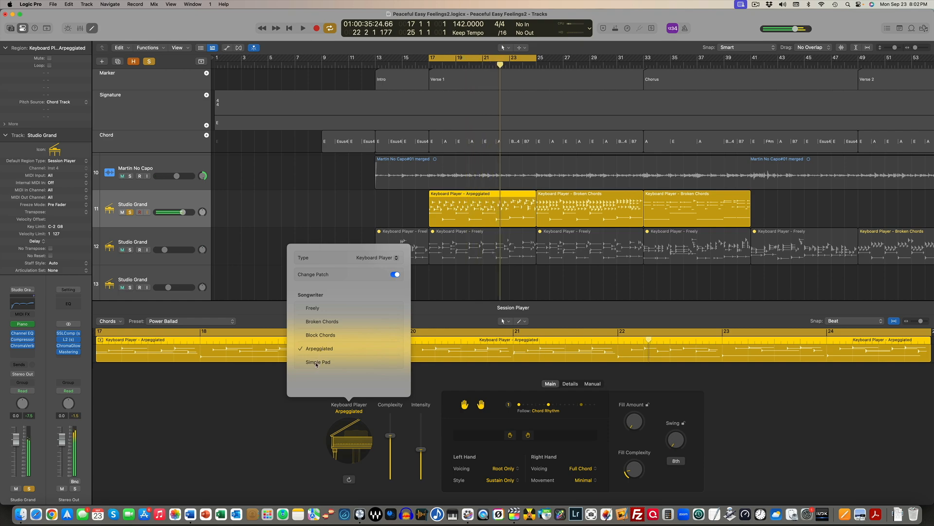
Switch the first Verse 1 region to the Freely style, lower intensity to about one third and raise complexity to about two thirds, auditioning the result
{"action": "left_click", "coordinate": [314, 308]}
{"action": "key", "text": "space"}
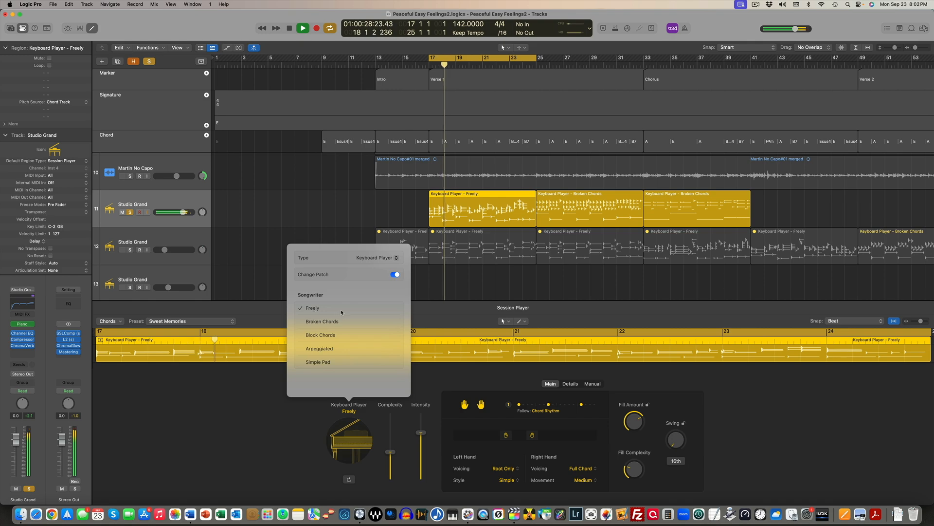
{"action": "left_click_drag", "start_coordinate": [422, 433], "coordinate": [391, 440]}
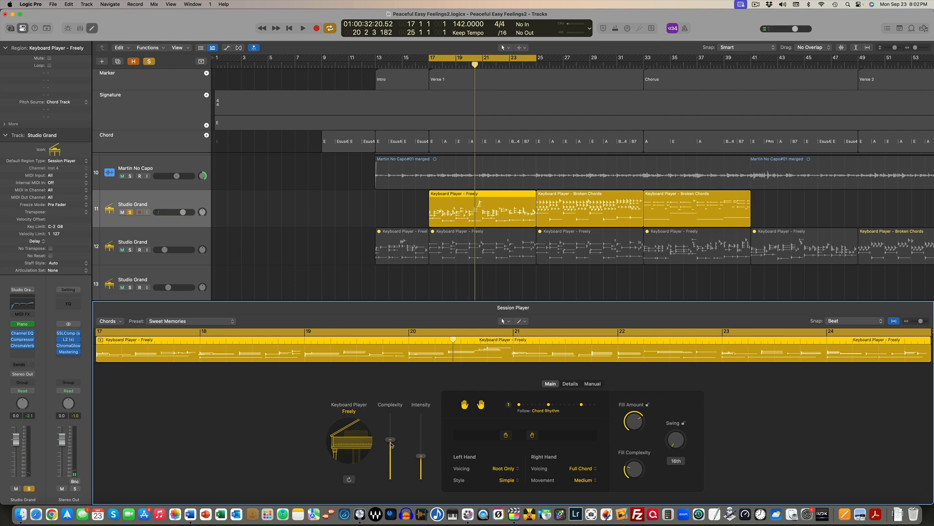
{"action": "left_click_drag", "start_coordinate": [391, 442], "coordinate": [390, 438]}
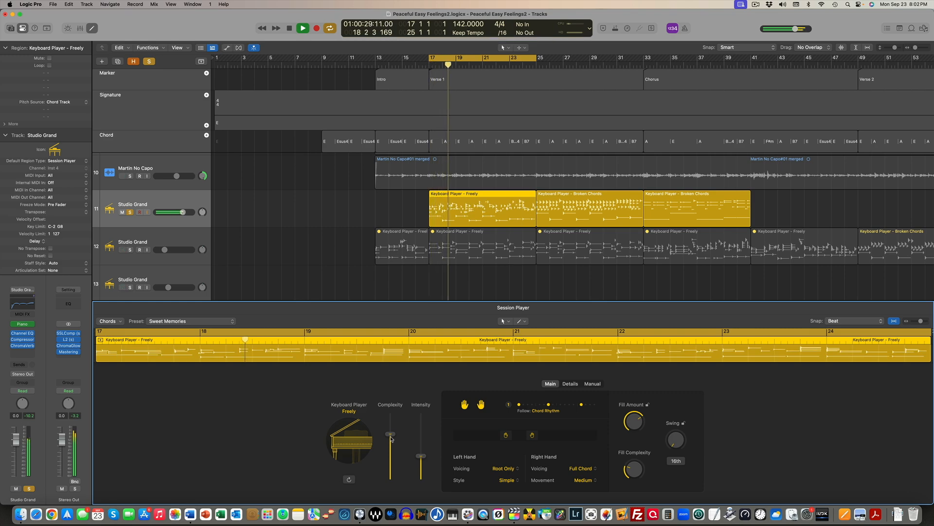
{"action": "key", "text": "space"}
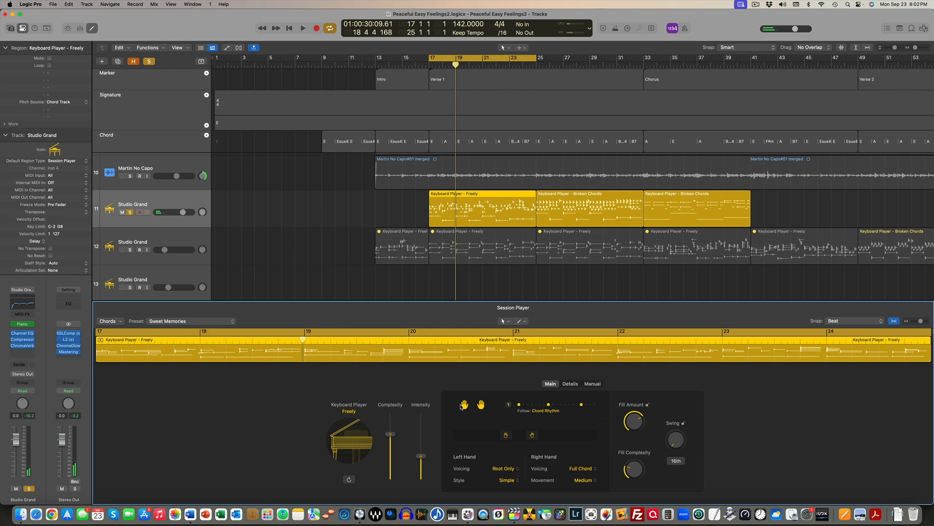
Turn off the right hand in the first Verse 1 region and audition the left hand alone
{"action": "left_click", "coordinate": [482, 405]}
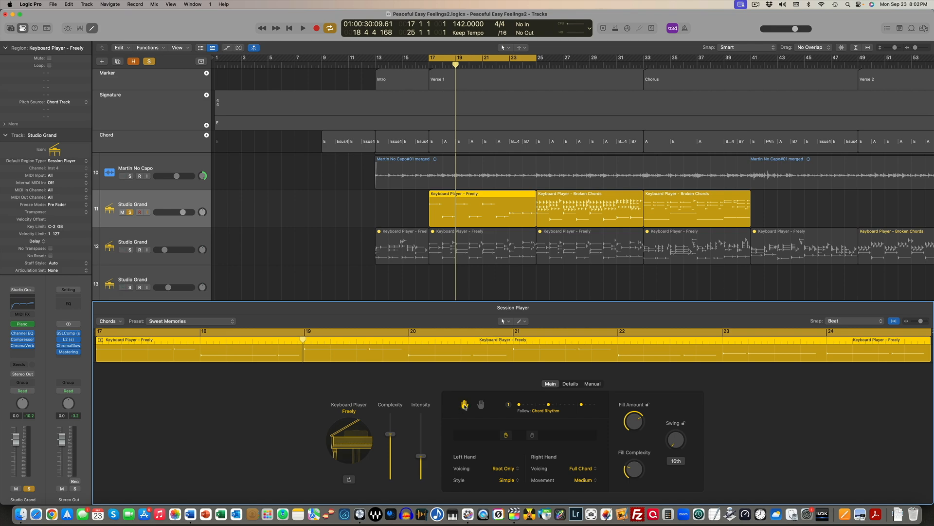
{"action": "key", "text": "space"}
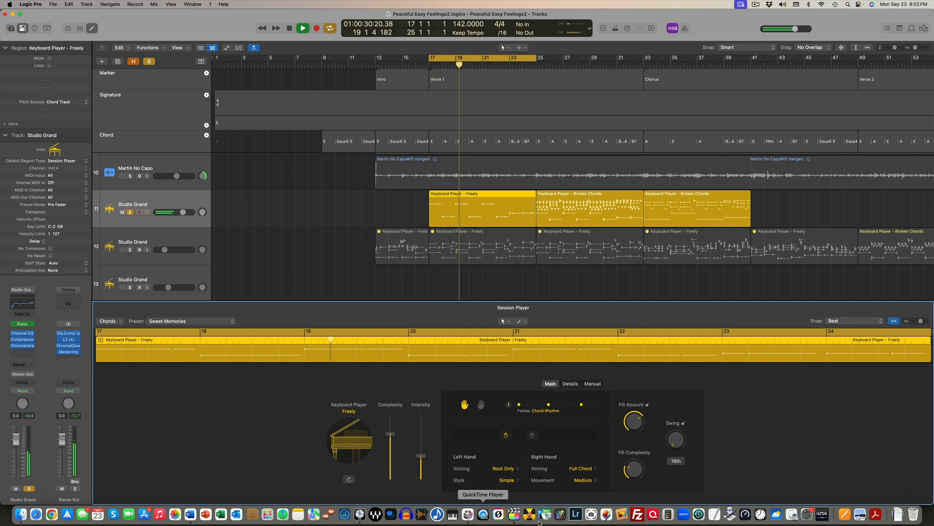
{"action": "key", "text": "space"}
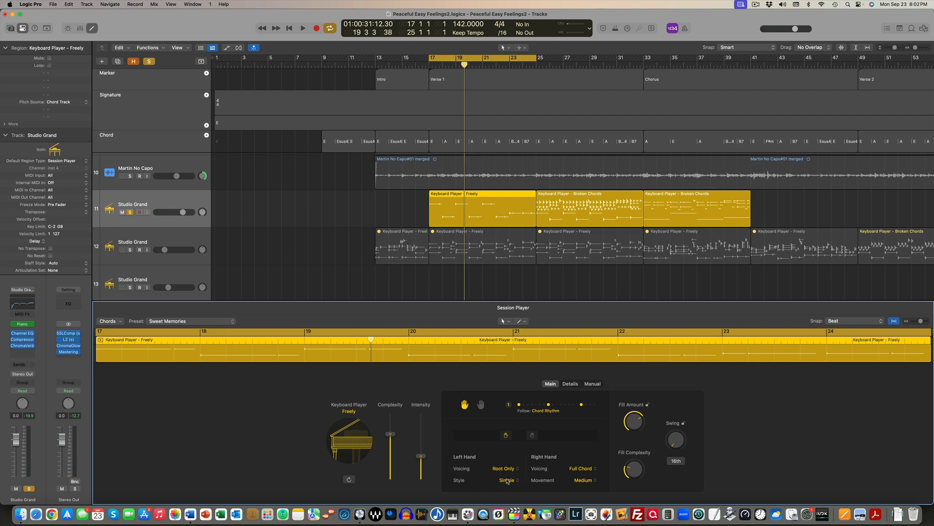
Set the left-hand voicing to Root & Octave and shift the left hand to a lower register, auditioning each change
{"action": "left_click", "coordinate": [506, 470]}
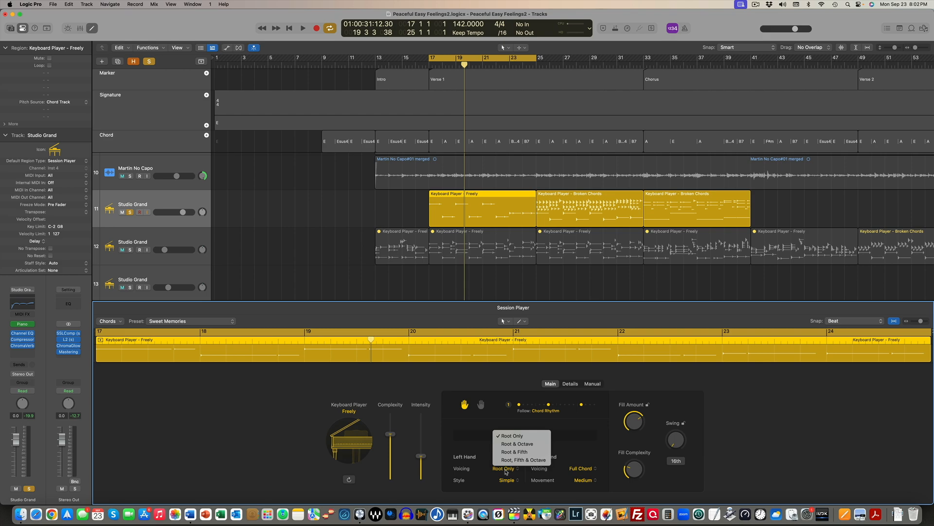
{"action": "left_click", "coordinate": [514, 444]}
{"action": "key", "text": "space"}
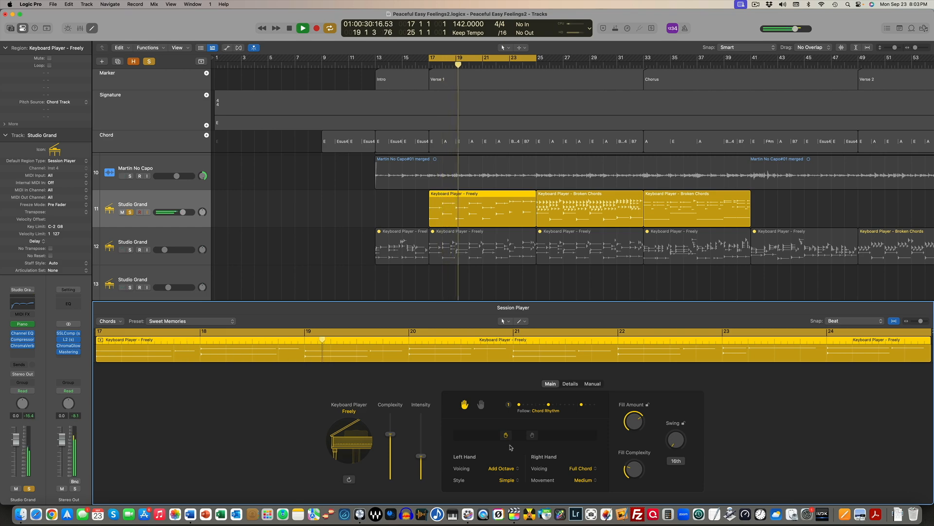
{"action": "key", "text": "space"}
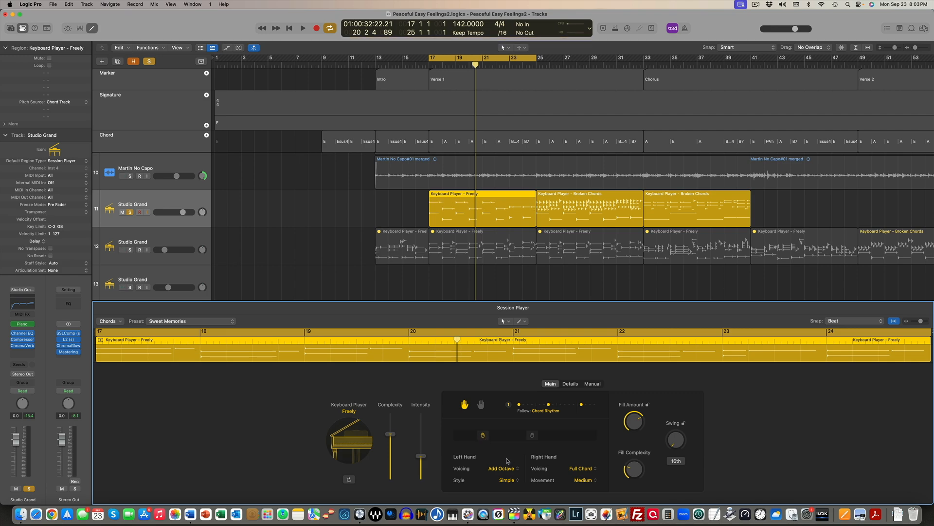
{"action": "key", "text": "space"}
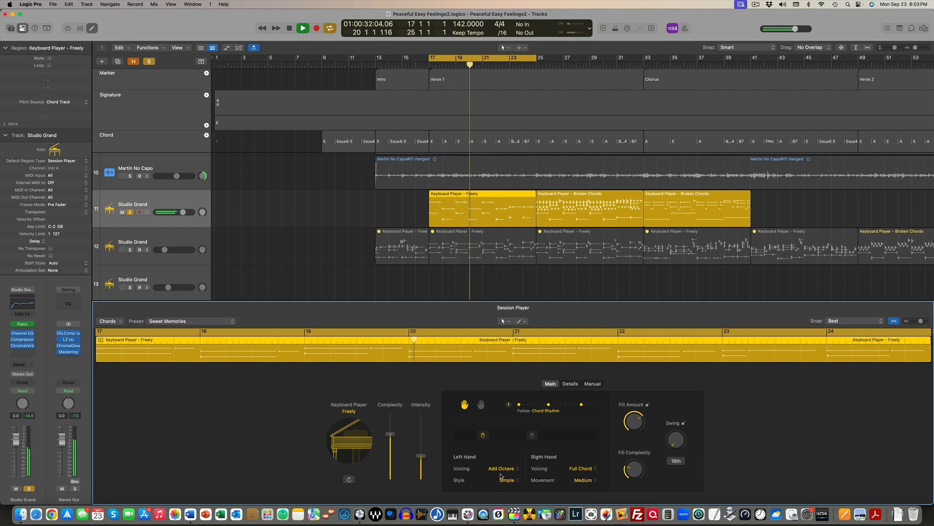
{"action": "key", "text": "space"}
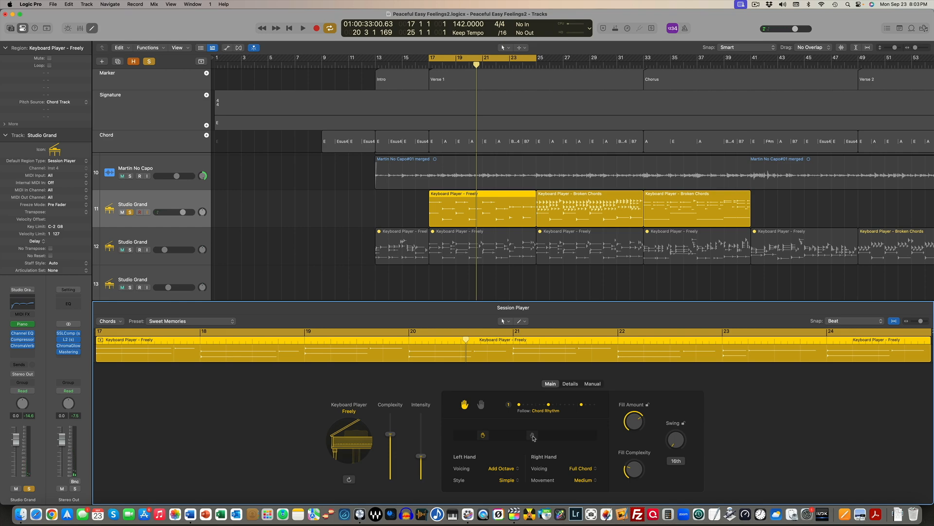
Turn the right hand back on and shift it to a higher register, auditioning both hands before and after
{"action": "key", "text": "space"}
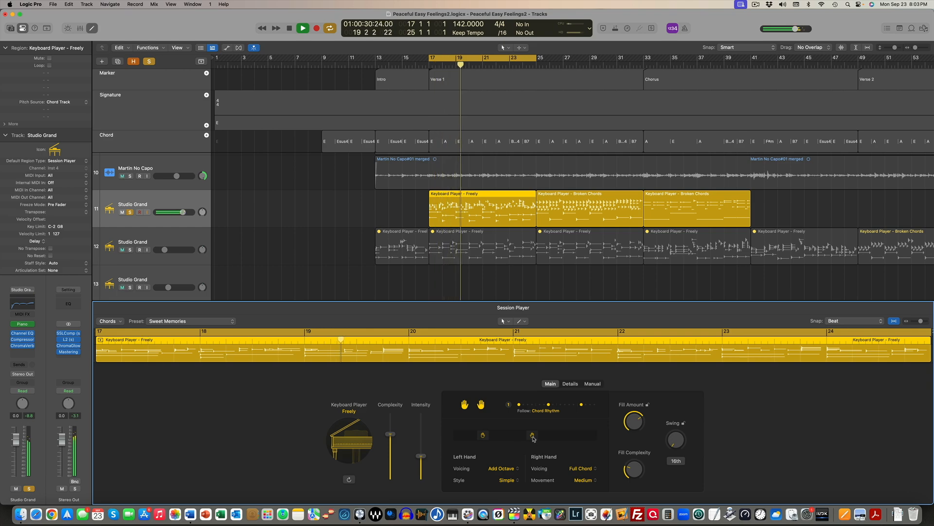
{"action": "key", "text": "space"}
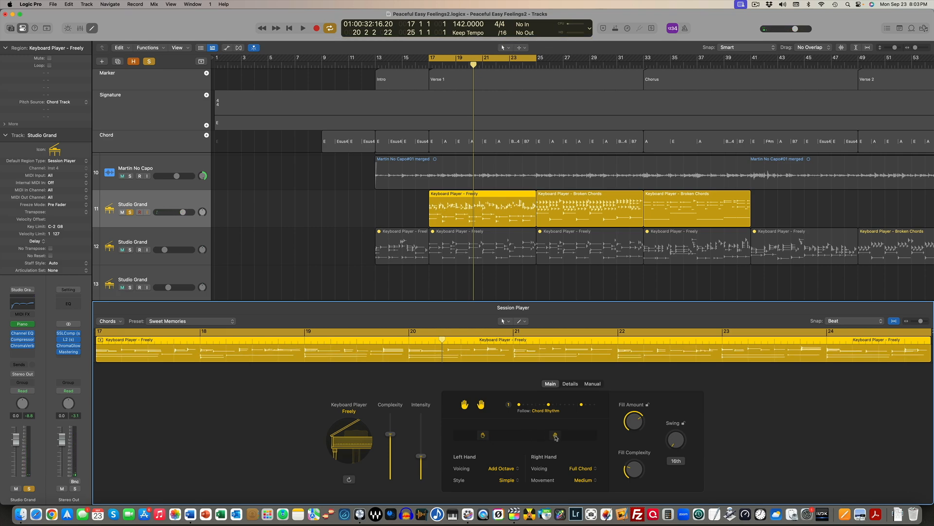
{"action": "key", "text": "space"}
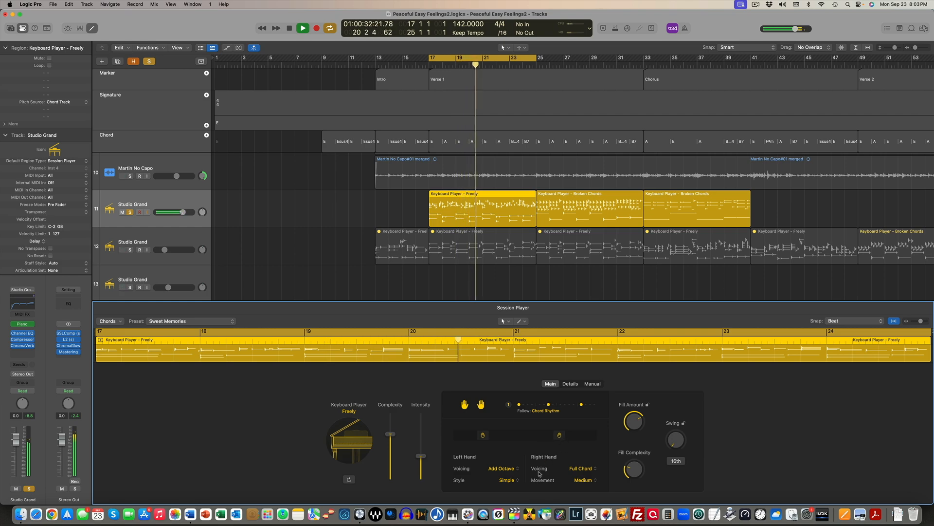
{"action": "key", "text": "space"}
Set the left-hand style to Moderate and keep Full Chord as the right-hand voicing
{"action": "left_click", "coordinate": [507, 481]}
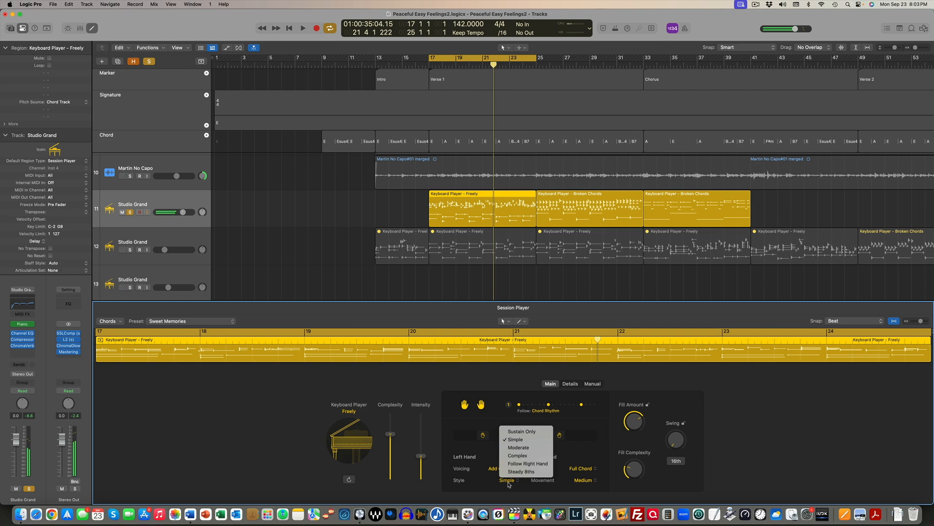
{"action": "left_click", "coordinate": [519, 447]}
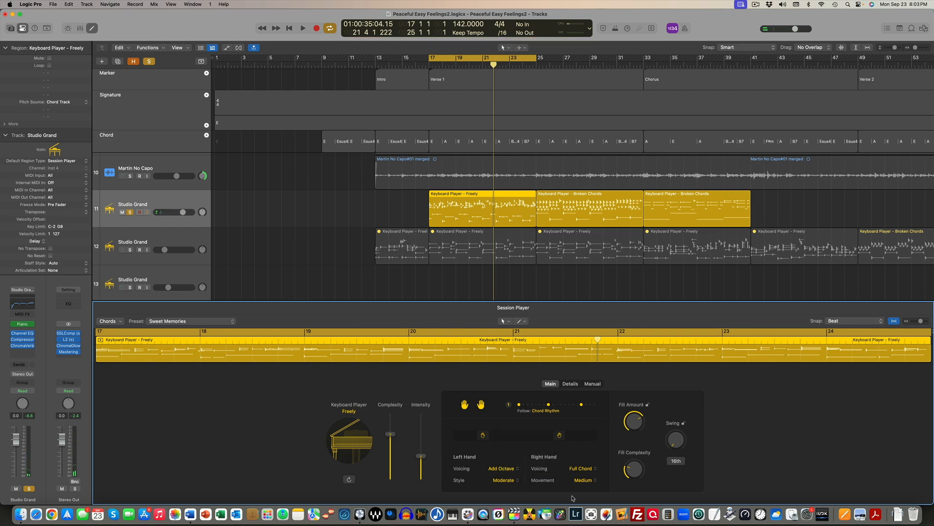
{"action": "left_click", "coordinate": [583, 470]}
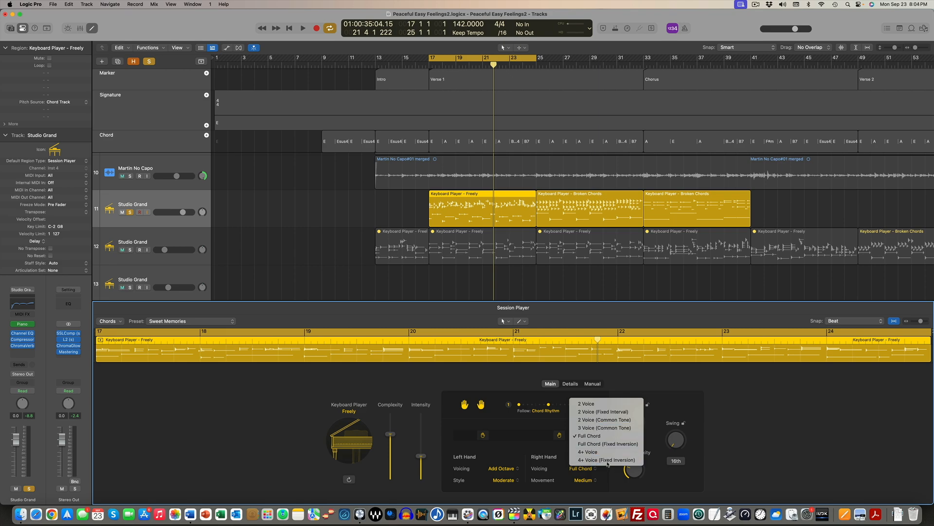
{"action": "left_click", "coordinate": [592, 438]}
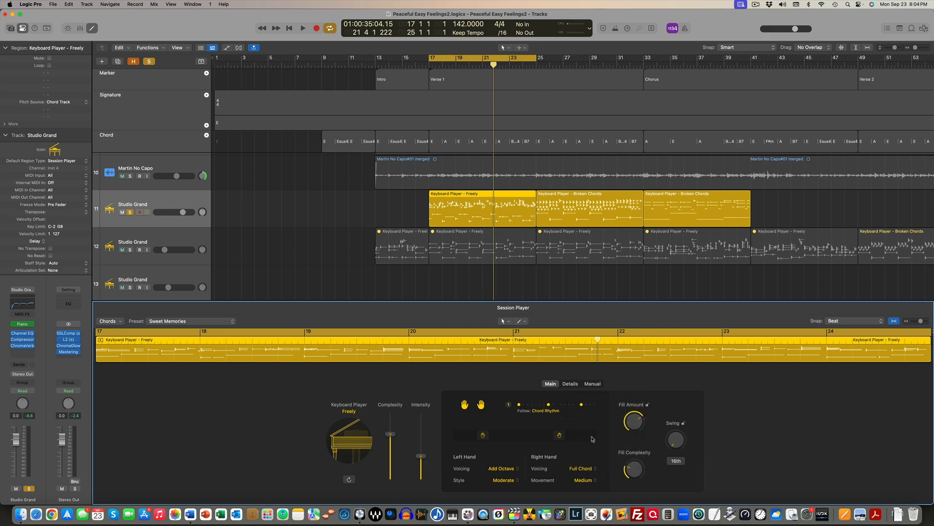
Audition the right hand with Large Range movement and return the movement to Medium Range
{"action": "left_click", "coordinate": [586, 480]}
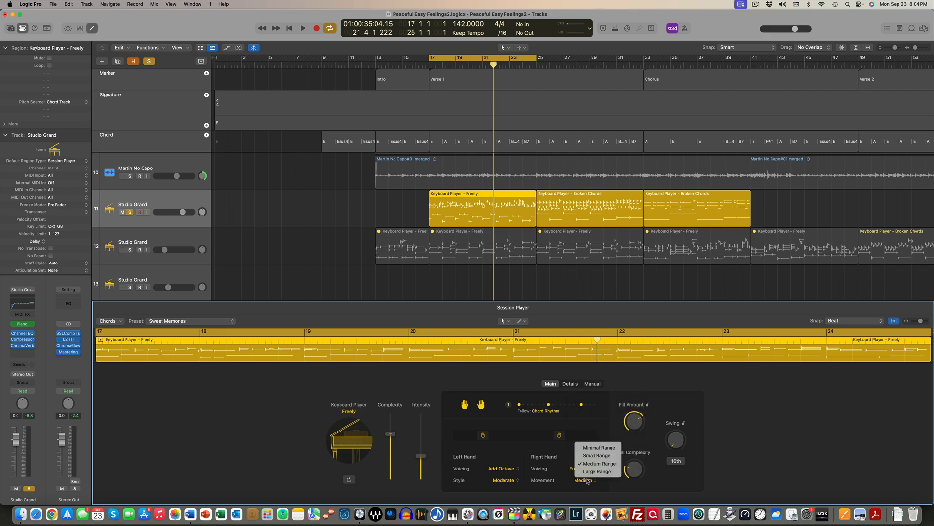
{"action": "left_click", "coordinate": [598, 471]}
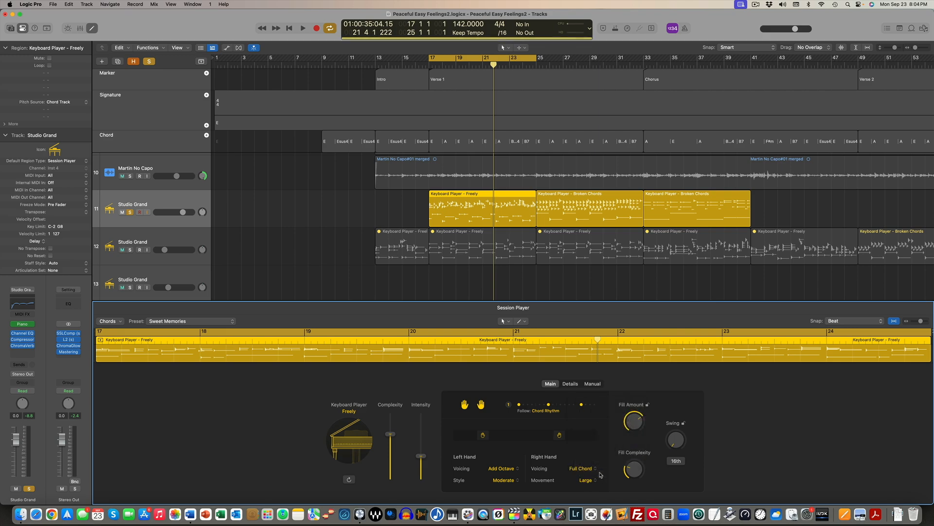
{"action": "key", "text": "space"}
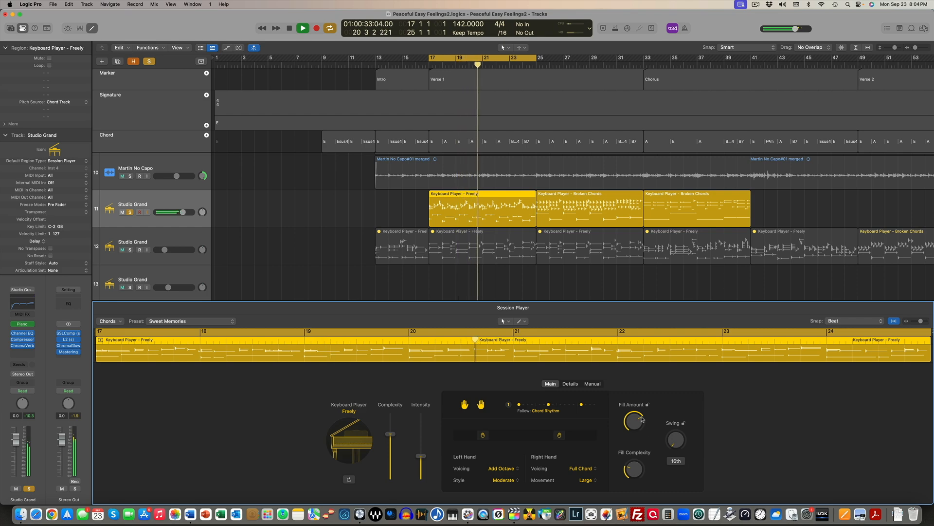
{"action": "left_click", "coordinate": [586, 480]}
{"action": "left_click", "coordinate": [599, 464]}
Examine the Fill Amount and Fill Complexity settings and audition the first Verse 1 region
{"action": "mouse_move", "coordinate": [636, 426]}
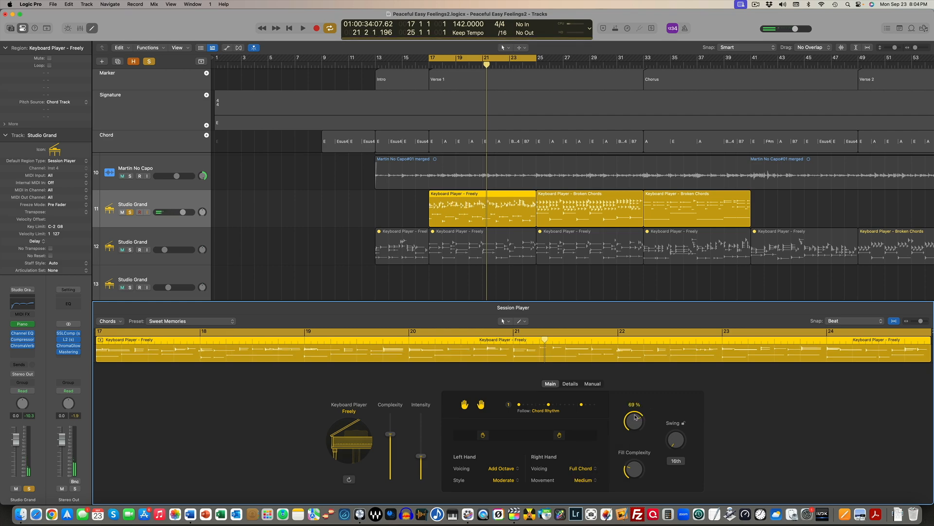
{"action": "left_click_drag", "start_coordinate": [631, 454], "coordinate": [634, 460]}
{"action": "key", "text": "space"}
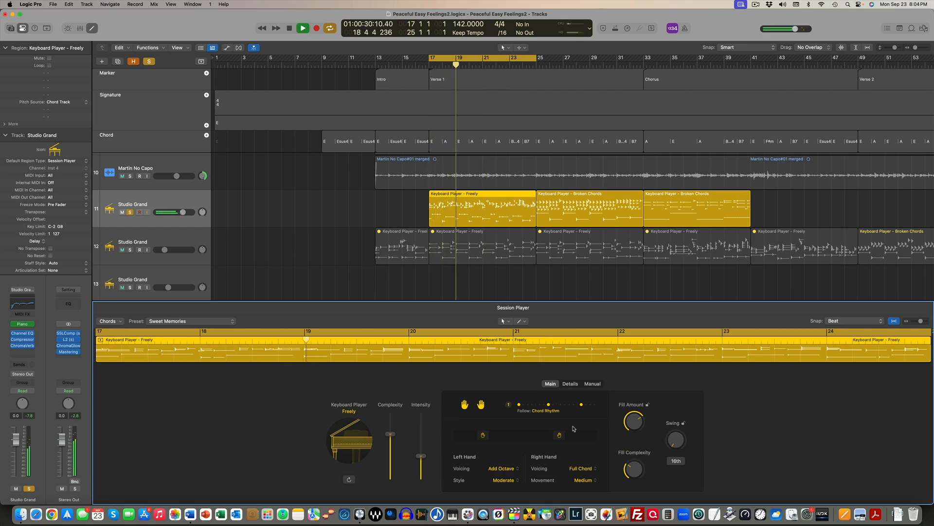
{"action": "key", "text": "space"}
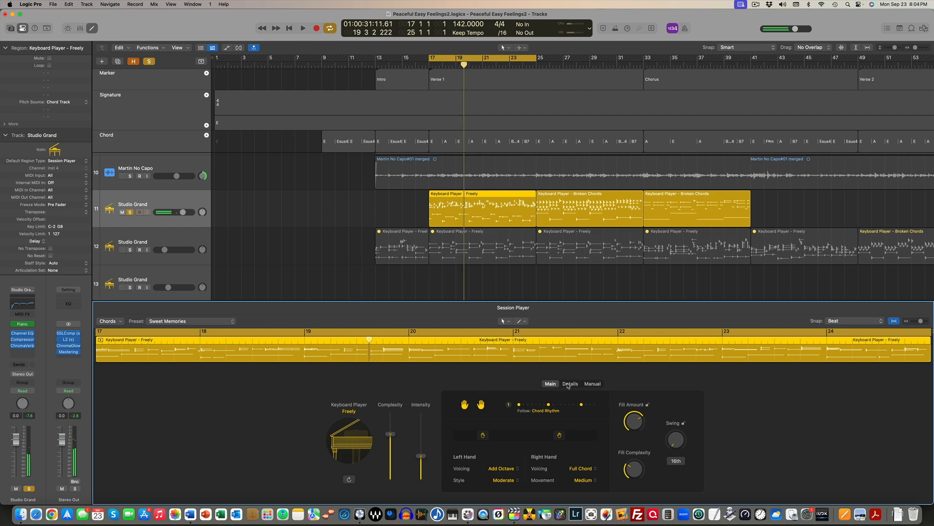
Switch the first Verse 1 region to the Arpeggiated style, show its detailed performance settings and audition it
{"action": "left_click", "coordinate": [569, 384]}
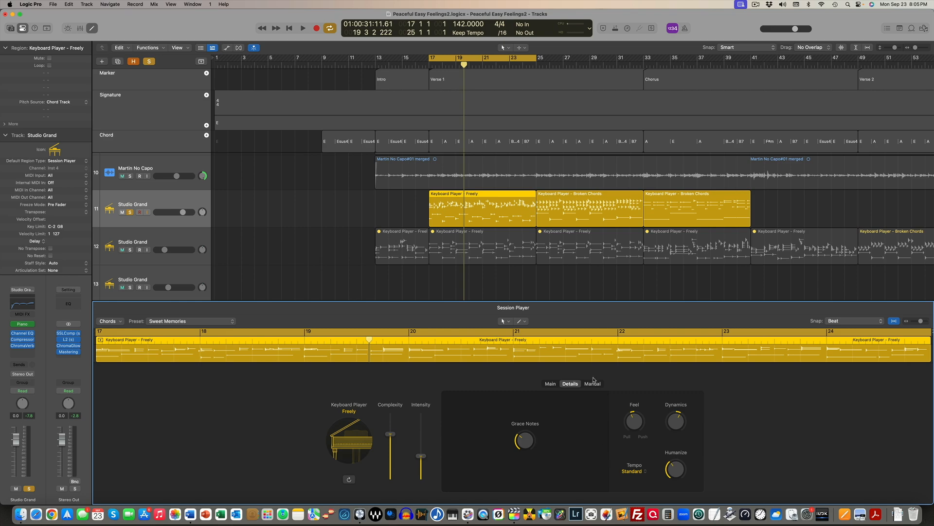
{"action": "left_click", "coordinate": [550, 383]}
{"action": "left_click", "coordinate": [349, 408]}
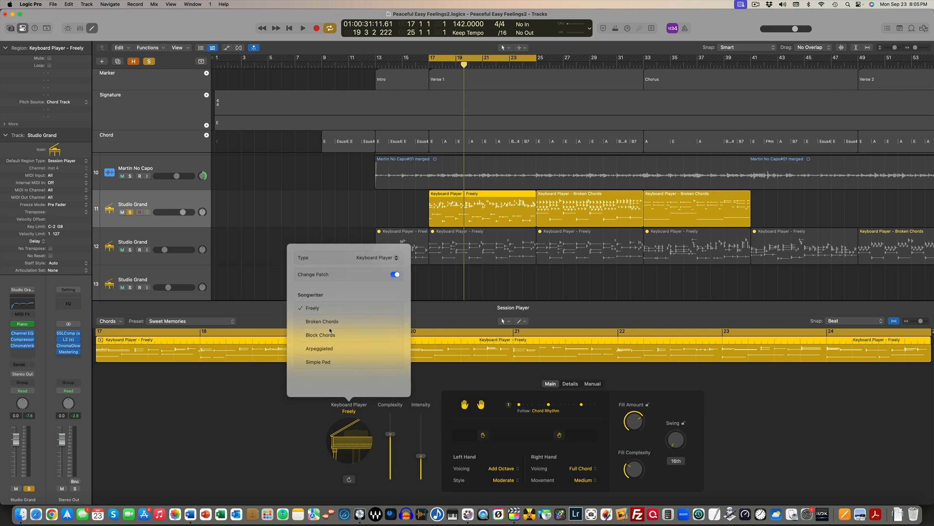
{"action": "left_click", "coordinate": [320, 349]}
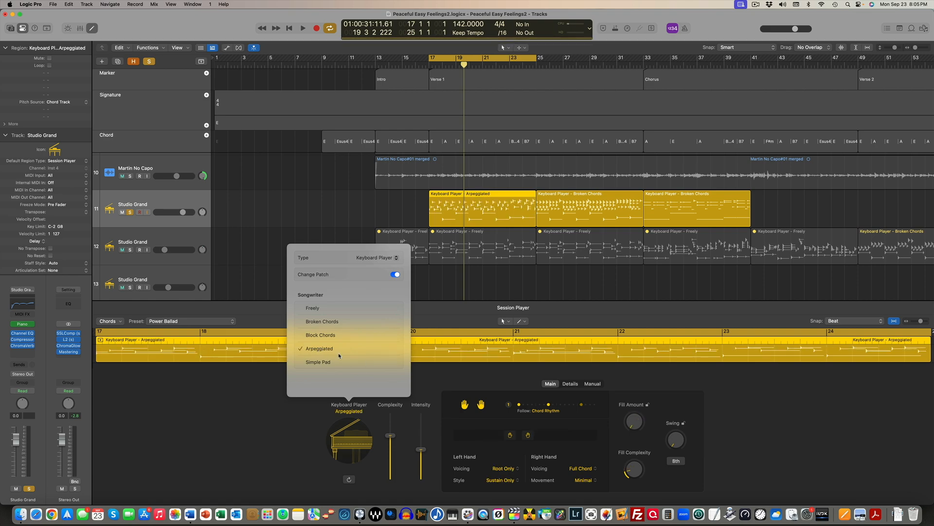
{"action": "left_click", "coordinate": [570, 383]}
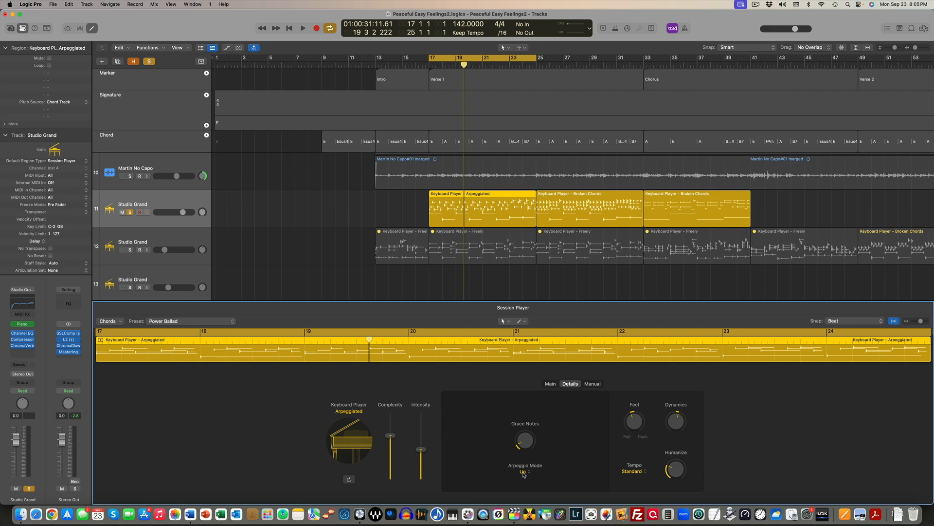
{"action": "key", "text": "space"}
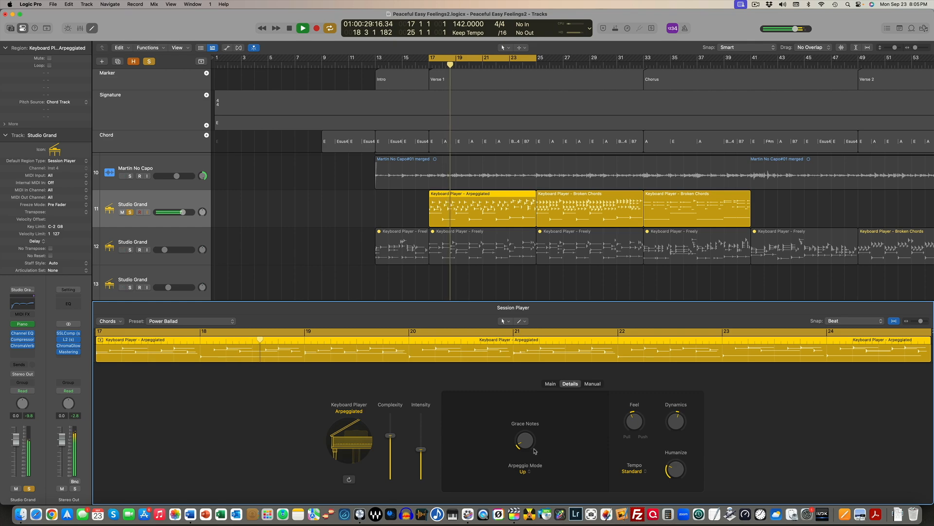
Raise the Grace Notes of the Arpeggiated Verse 1 region to 24 % while listening to it
{"action": "mouse_move", "coordinate": [527, 442]}
{"action": "left_click_drag", "start_coordinate": [528, 442], "coordinate": [527, 435]}
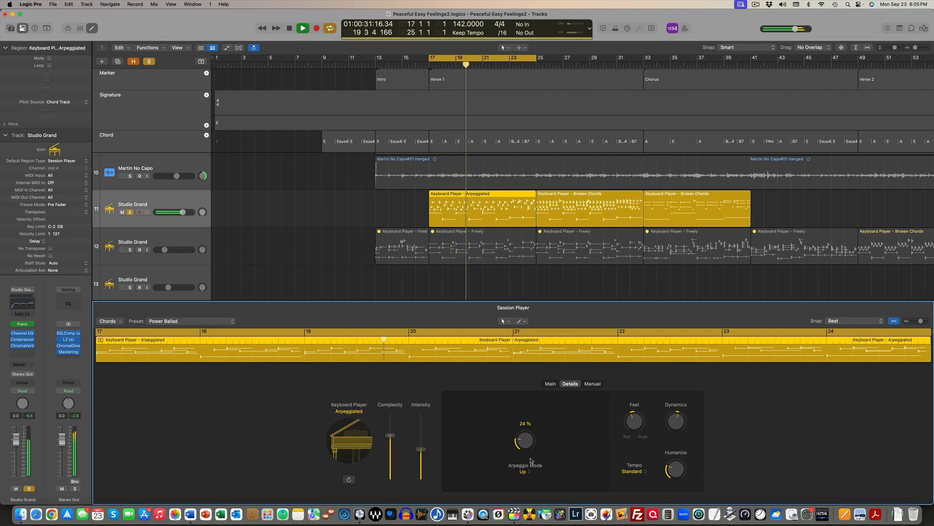
{"action": "key", "text": "space"}
Set the Arpeggio Mode to Down, audition it, and return to the main performance settings
{"action": "left_click", "coordinate": [524, 471]}
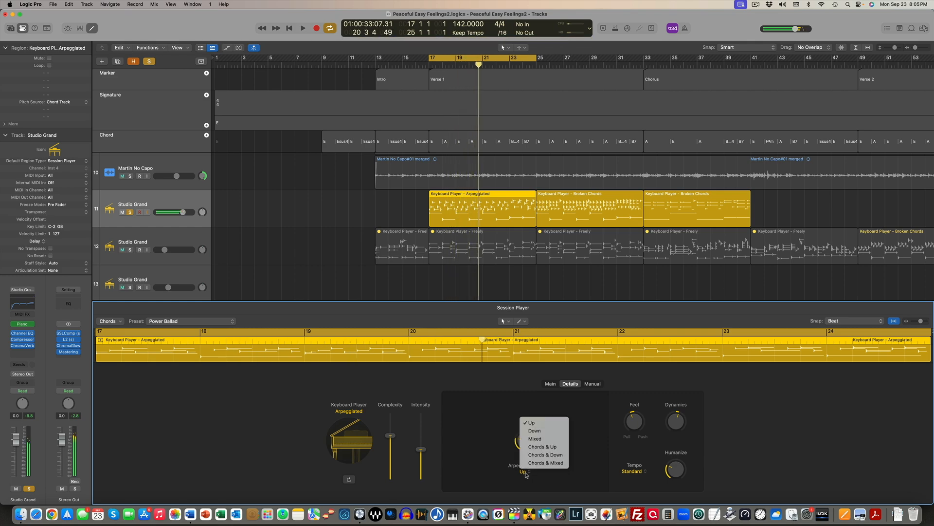
{"action": "left_click", "coordinate": [542, 430]}
{"action": "key", "text": "space"}
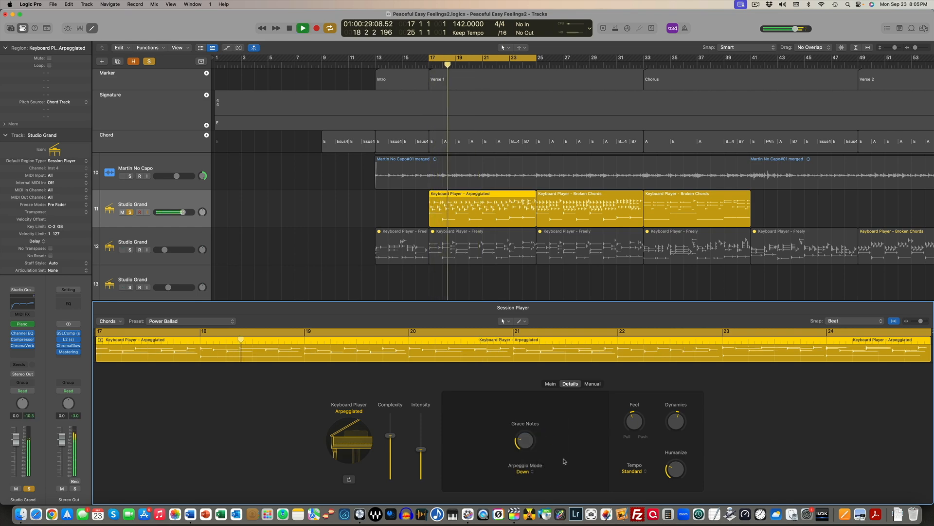
{"action": "key", "text": "space"}
{"action": "left_click", "coordinate": [531, 473]}
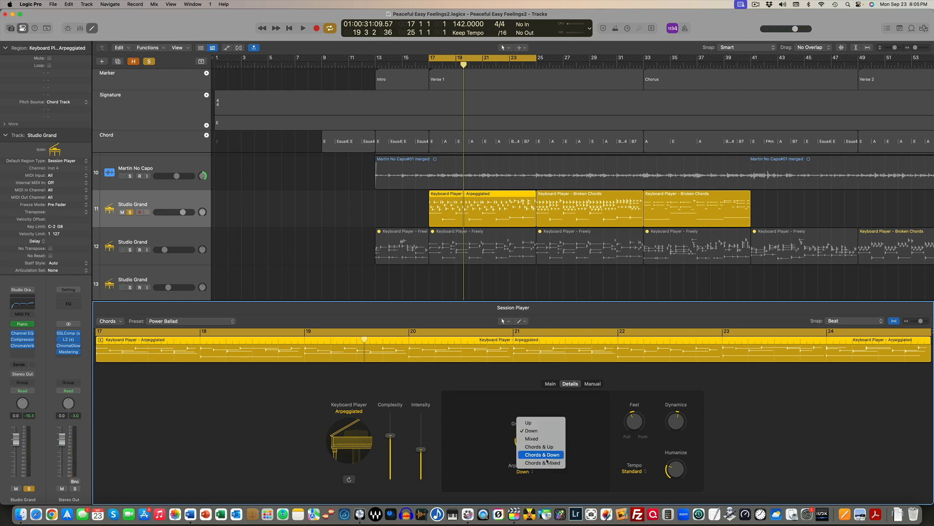
{"action": "left_click", "coordinate": [554, 404]}
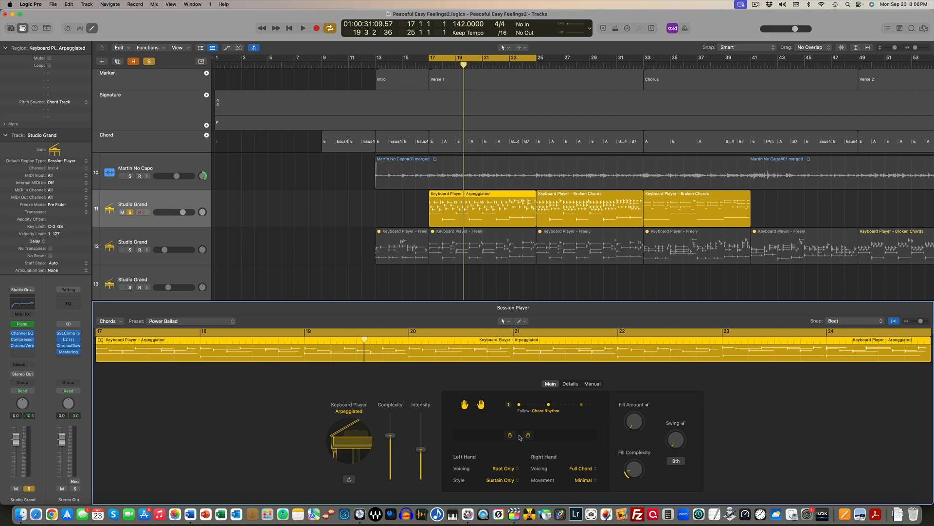
Audition the Arpeggiated region with the hands moved lower and higher on the keyboard, and return them near the middle
{"action": "left_click_drag", "start_coordinate": [519, 438], "coordinate": [501, 440]}
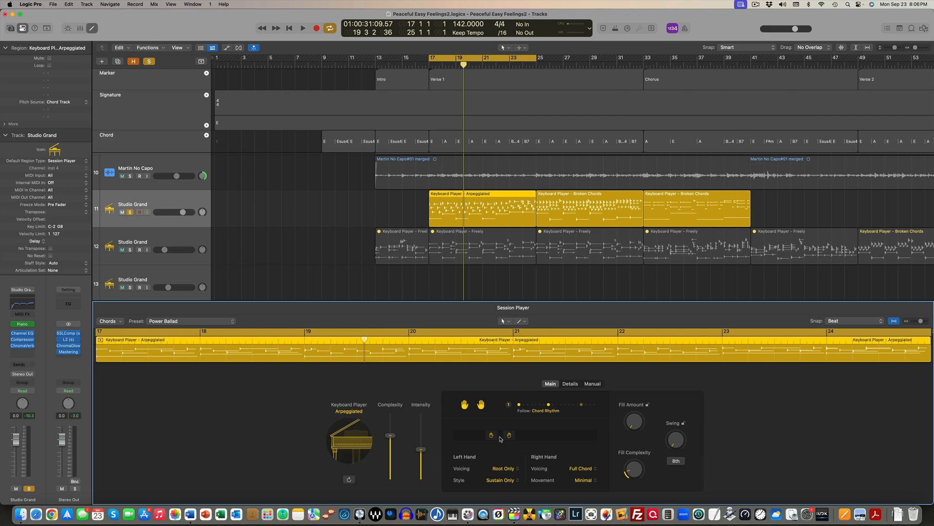
{"action": "left_click_drag", "start_coordinate": [500, 438], "coordinate": [549, 434]}
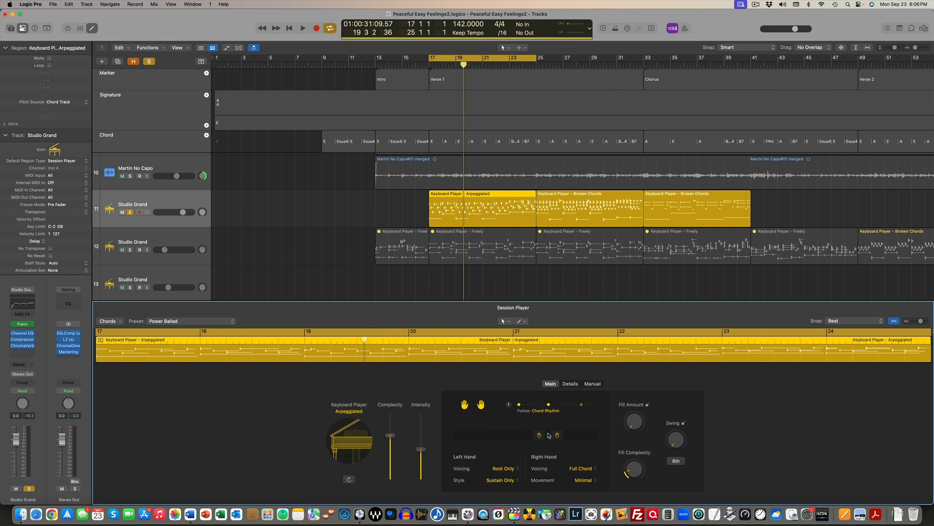
{"action": "key", "text": "space"}
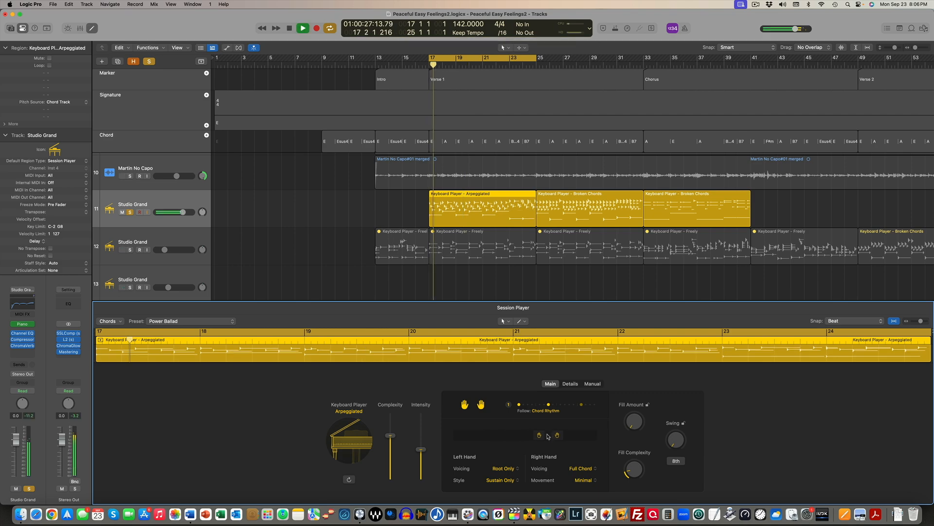
{"action": "left_click_drag", "start_coordinate": [549, 436], "coordinate": [494, 439]}
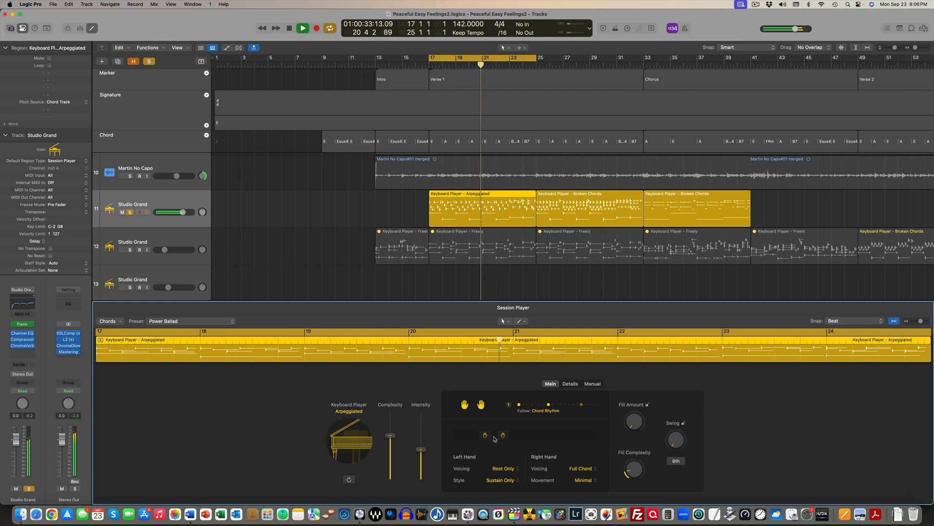
{"action": "left_click_drag", "start_coordinate": [493, 439], "coordinate": [505, 439]}
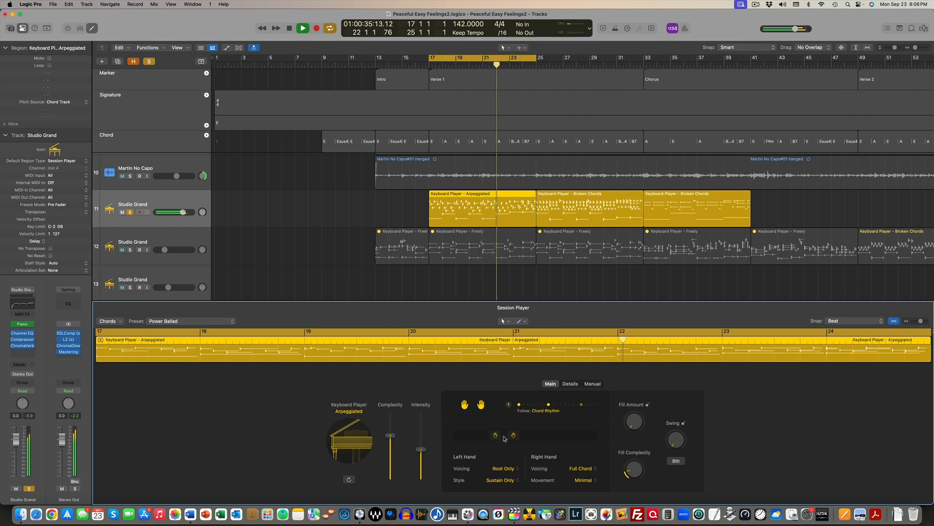
{"action": "left_click_drag", "start_coordinate": [504, 439], "coordinate": [521, 438]}
{"action": "key", "text": "space"}
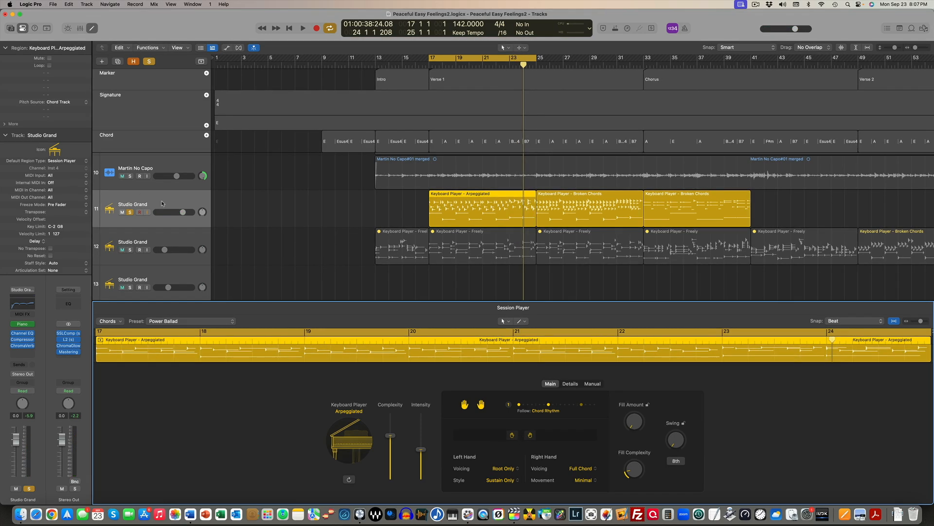
Remove the Studio Grand demonstration track from the track list and select the Studio Grand track with the Keyboard Player - Freely regions
{"action": "scroll", "coordinate": [381, 210], "scroll_direction": "down", "scroll_amount": 3}
{"action": "left_click", "coordinate": [379, 61]}
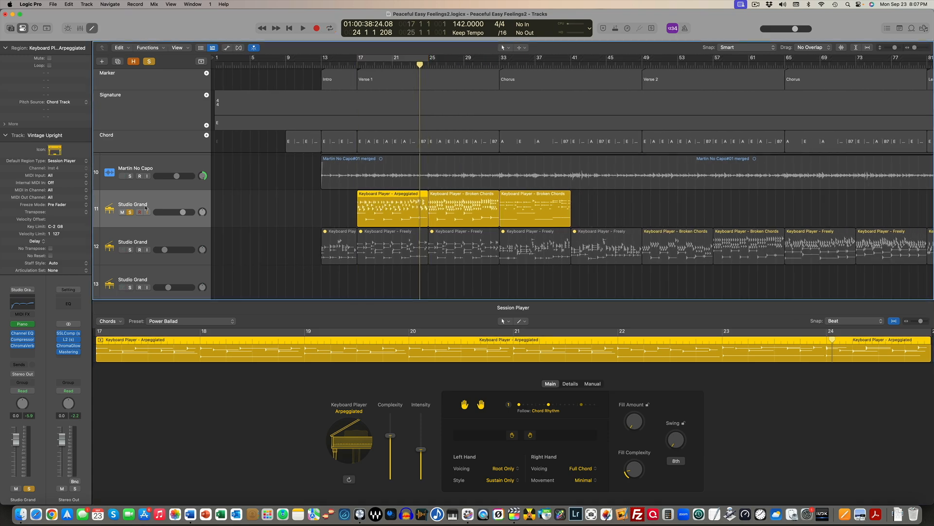
{"action": "left_click", "coordinate": [168, 202]}
{"action": "left_click_drag", "start_coordinate": [344, 206], "coordinate": [566, 208]}
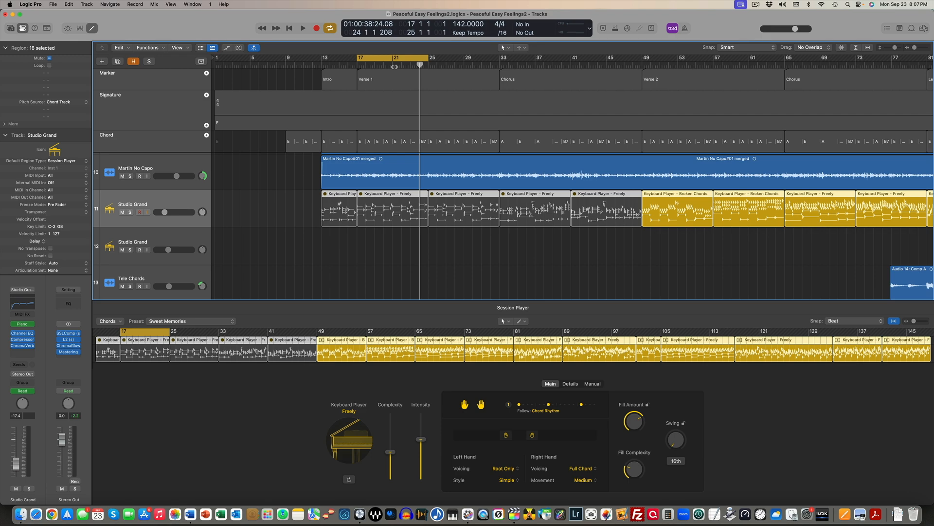
Hide the Session Player editor and play the other instruments of the arrangement through the Verse 1 cycle
{"action": "scroll", "coordinate": [395, 67], "scroll_direction": "down", "scroll_amount": 1}
{"action": "key", "text": "x"}
{"action": "key", "text": "x"}
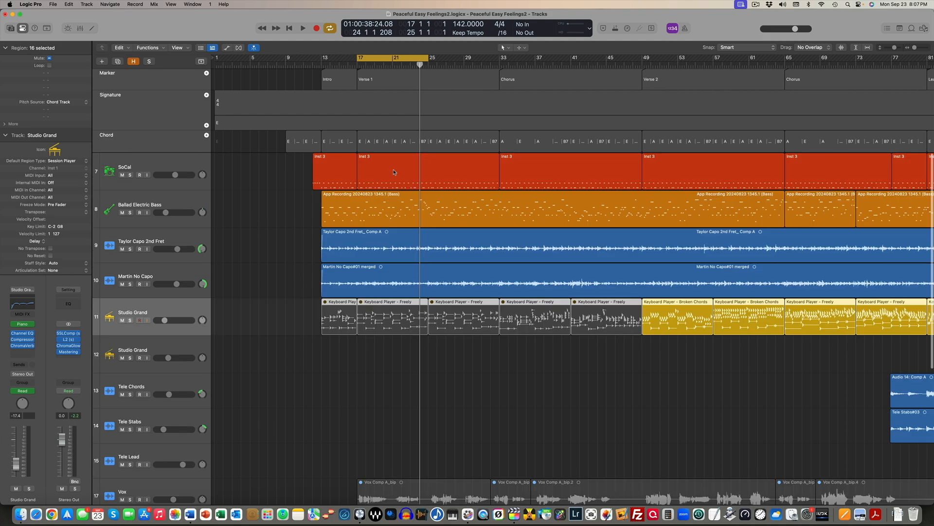
{"action": "scroll", "coordinate": [403, 282], "scroll_direction": "down", "scroll_amount": 4}
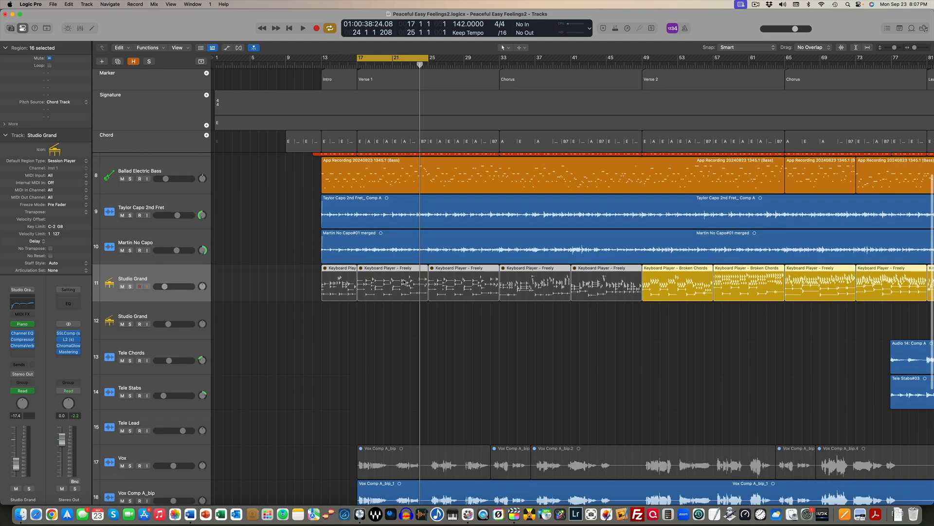
{"action": "scroll", "coordinate": [404, 282], "scroll_direction": "up", "scroll_amount": 4}
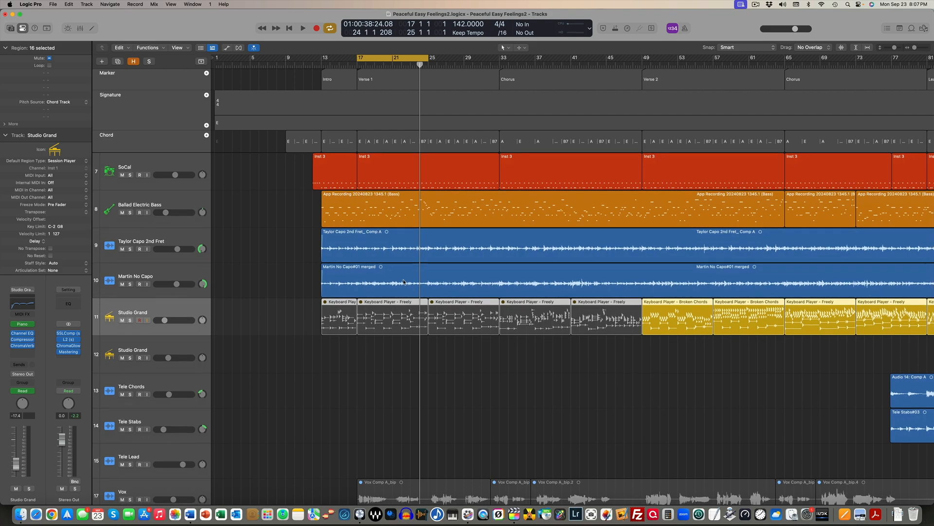
{"action": "key", "text": "space"}
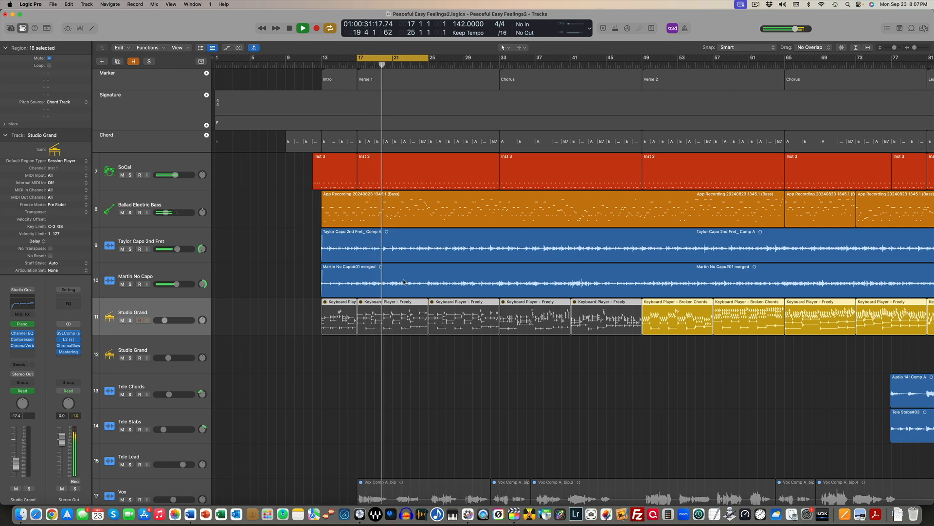
{"action": "key", "text": "space"}
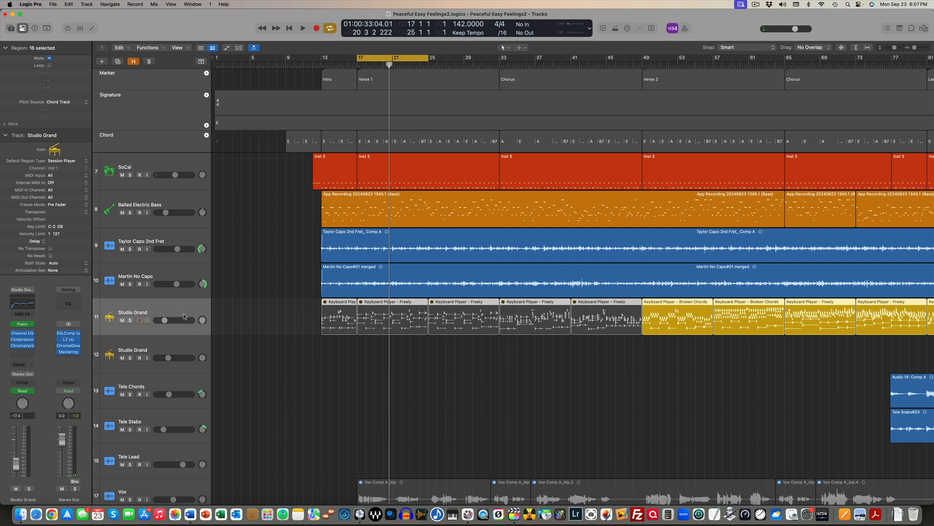
Move the cycle range to bars 49 to 57 at Verse 2 and open the keyboard regions in the Session Player editor
{"action": "scroll", "coordinate": [498, 328], "scroll_direction": "right", "scroll_amount": 5}
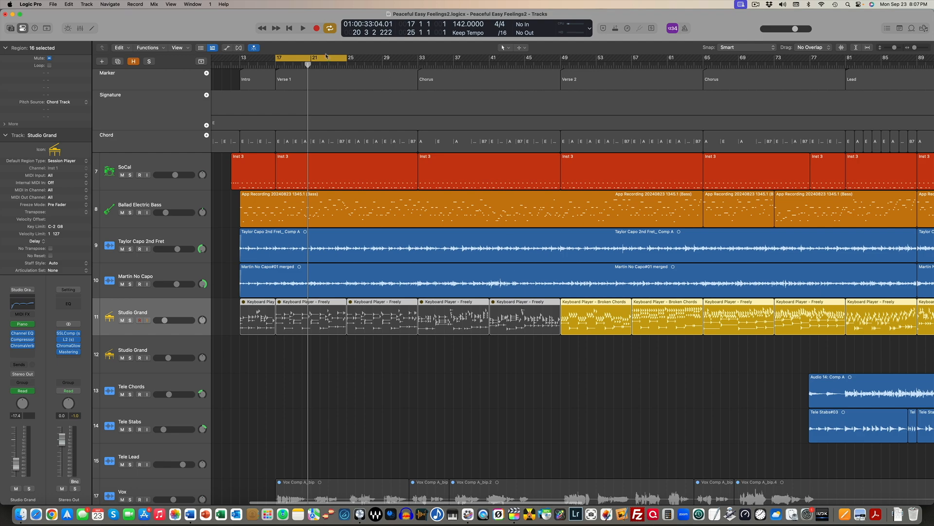
{"action": "left_click_drag", "start_coordinate": [315, 58], "coordinate": [599, 71]}
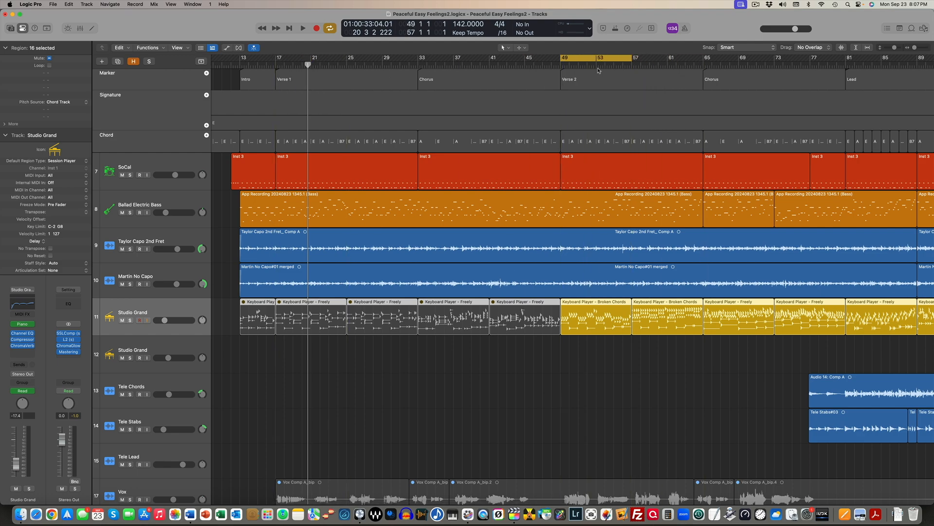
{"action": "double_click", "coordinate": [593, 320]}
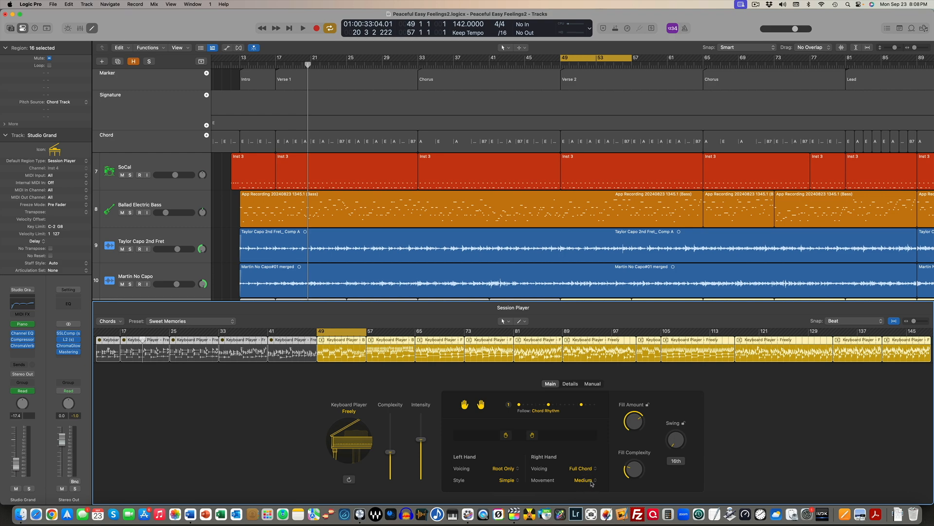
Audition the Verse 2 keyboard part soloed and within the full mix, and leave the Studio Grand track soloed
{"action": "scroll", "coordinate": [157, 231], "scroll_direction": "down", "scroll_amount": 4}
{"action": "left_click", "coordinate": [130, 224]}
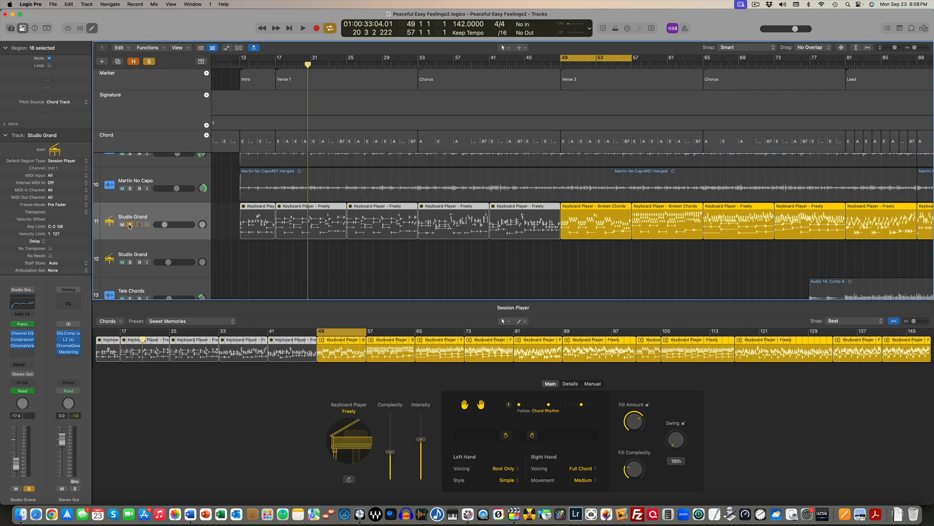
{"action": "key", "text": "space"}
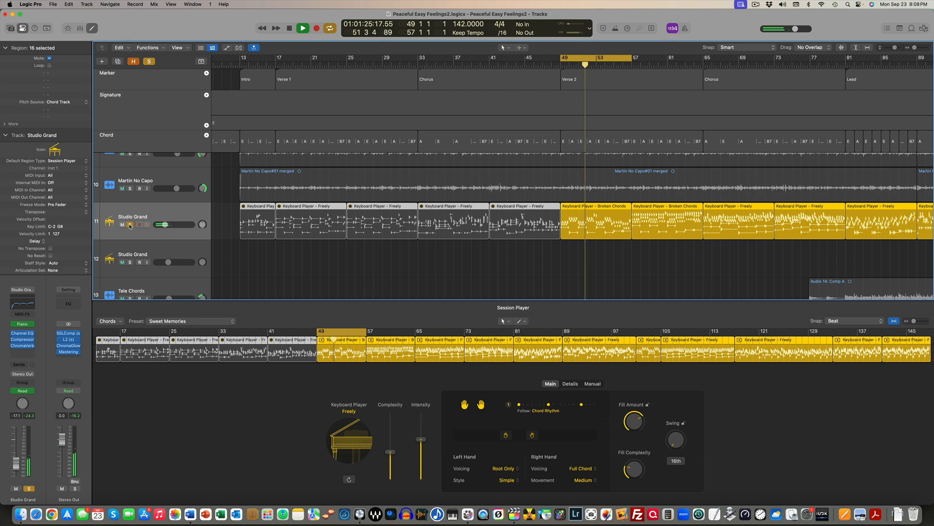
{"action": "left_click", "coordinate": [130, 225]}
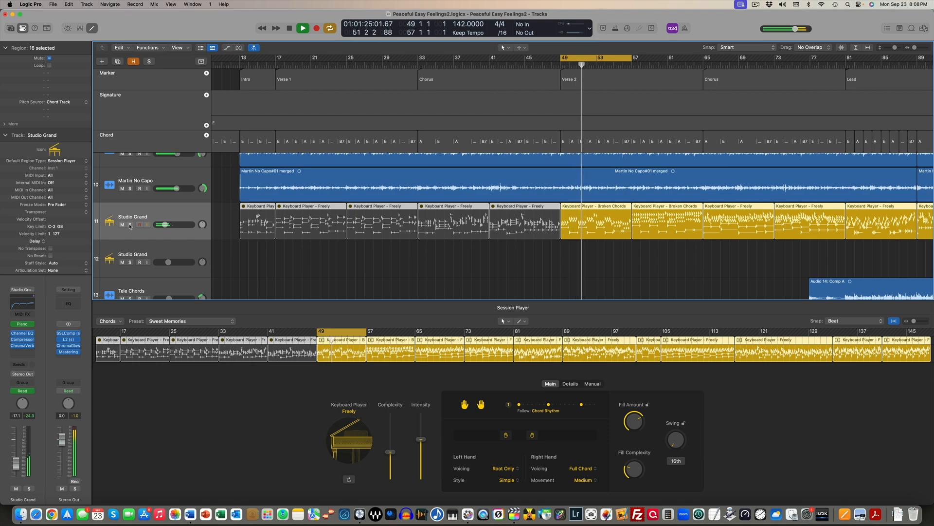
{"action": "key", "text": "space"}
{"action": "left_click", "coordinate": [130, 224]}
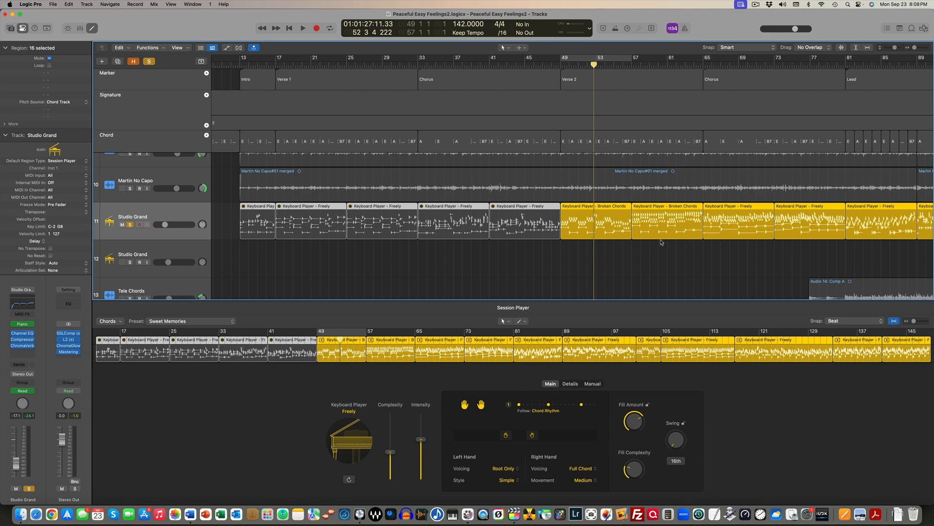
Compare the Session Player settings of the first and second Broken Chords regions in Verse 2
{"action": "left_click", "coordinate": [665, 273]}
{"action": "left_click", "coordinate": [660, 223]}
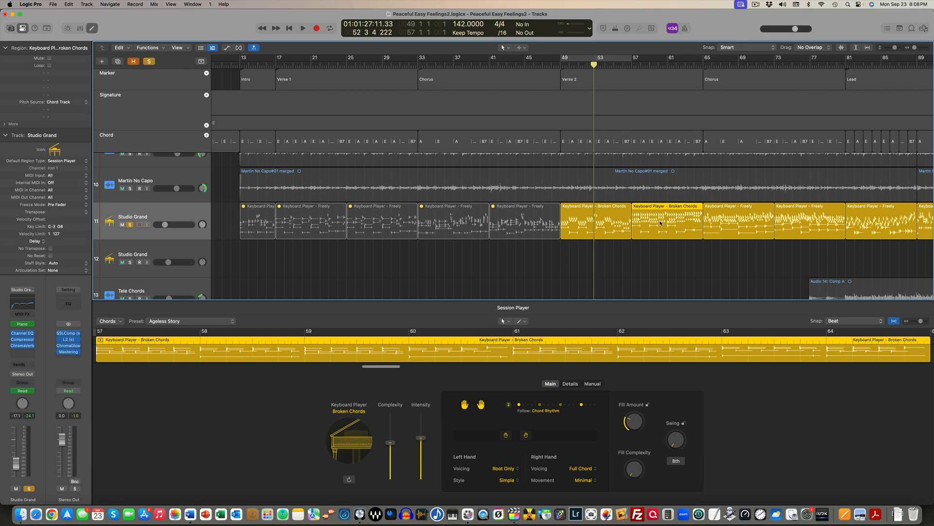
{"action": "left_click", "coordinate": [623, 229]}
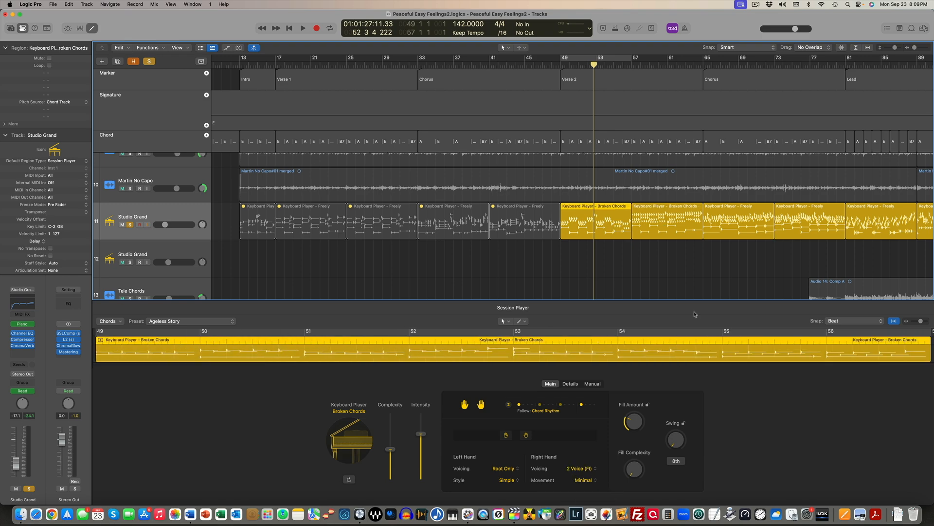
{"action": "left_click", "coordinate": [677, 222]}
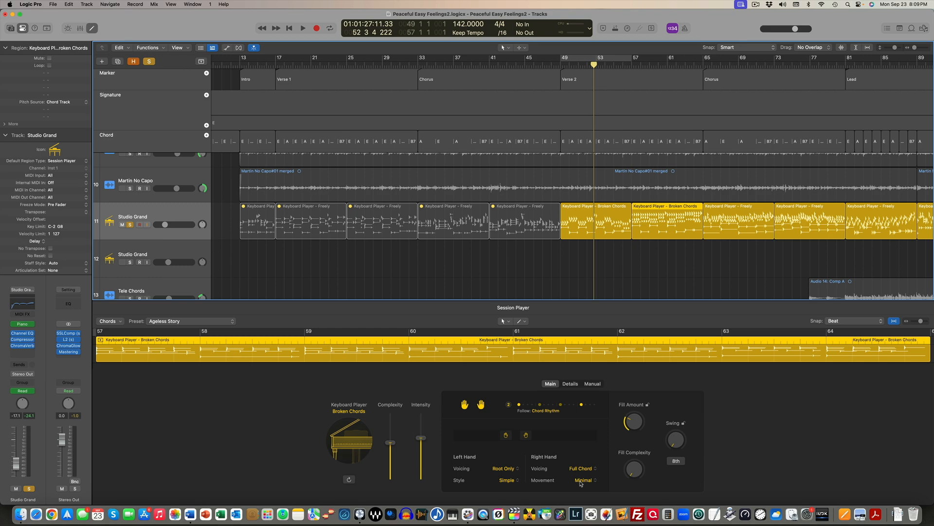
Audition the soloed keyboard from the end of the first Verse 2 region through the second one
{"action": "key", "text": "space"}
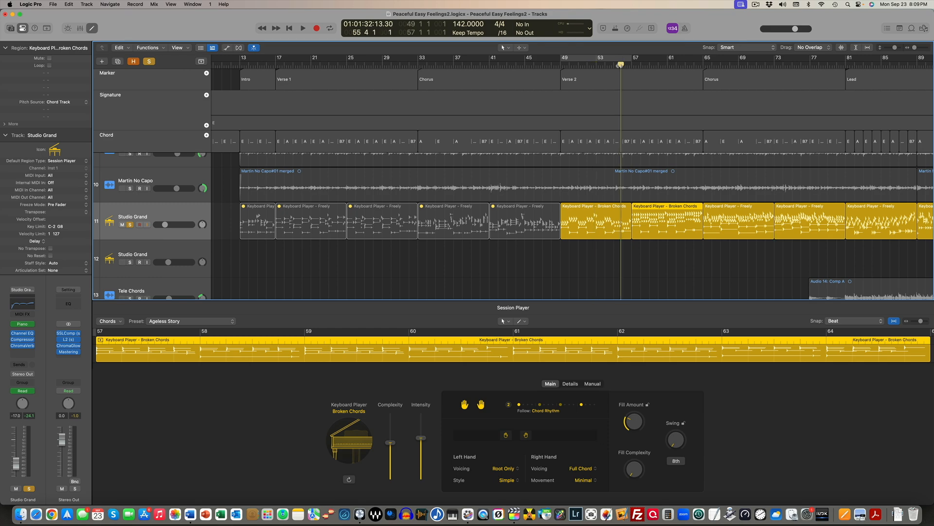
{"action": "left_click", "coordinate": [617, 65]}
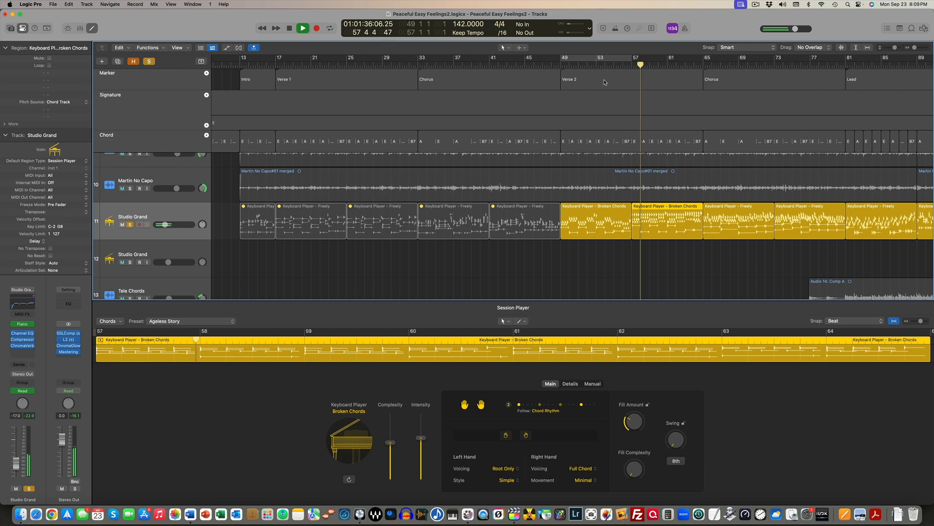
{"action": "scroll", "coordinate": [604, 82], "scroll_direction": "up", "scroll_amount": 1}
{"action": "scroll", "coordinate": [657, 73], "scroll_direction": "right", "scroll_amount": 1}
{"action": "key", "text": "space"}
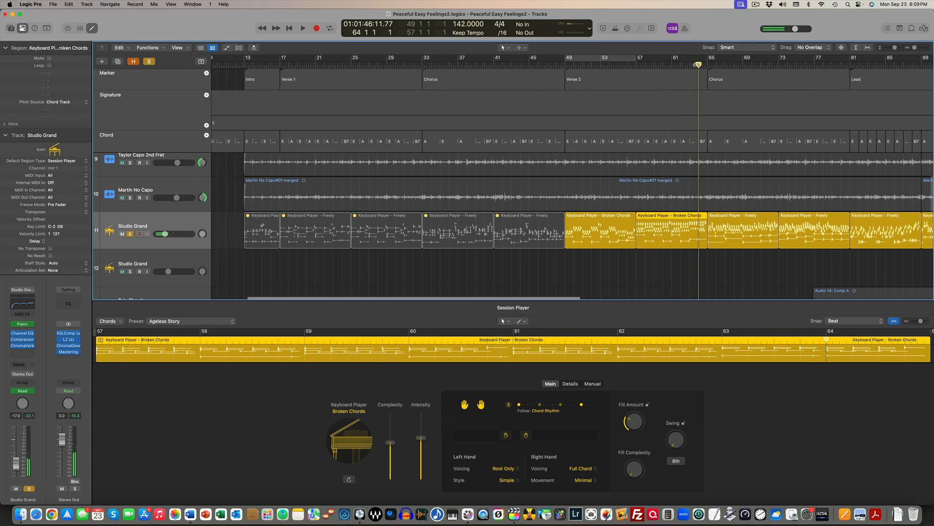
{"action": "left_click", "coordinate": [697, 65]}
Compare the settings of the second Verse 2 region with the Freely region starting the following Chorus and audition the change
{"action": "left_click", "coordinate": [737, 226]}
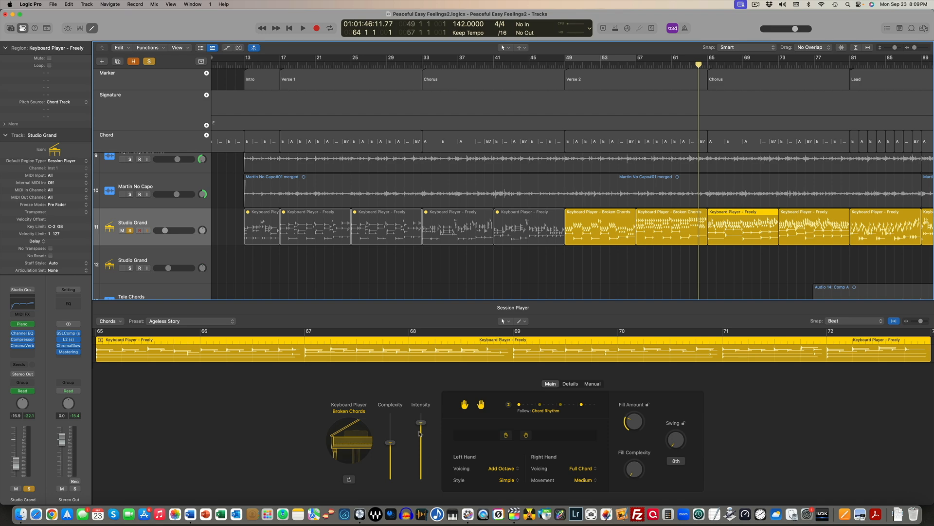
{"action": "left_click", "coordinate": [677, 231]}
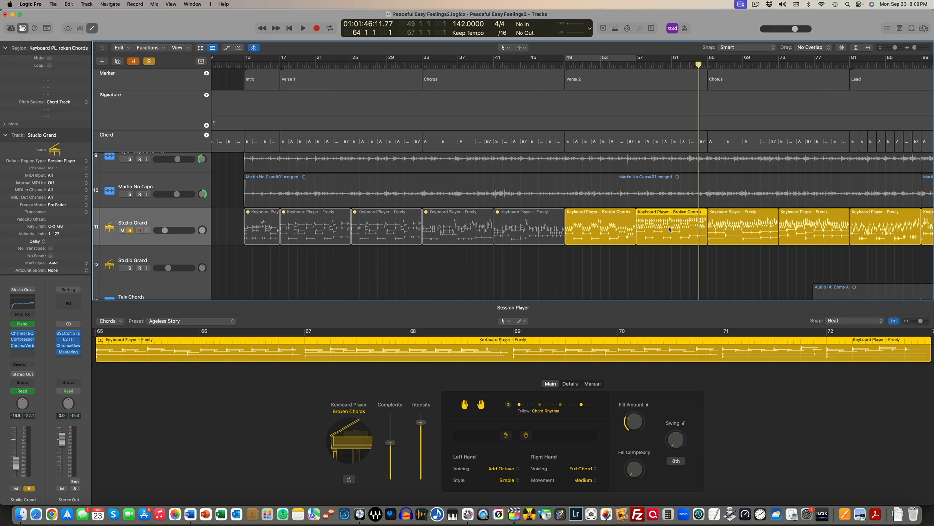
{"action": "left_click", "coordinate": [738, 230]}
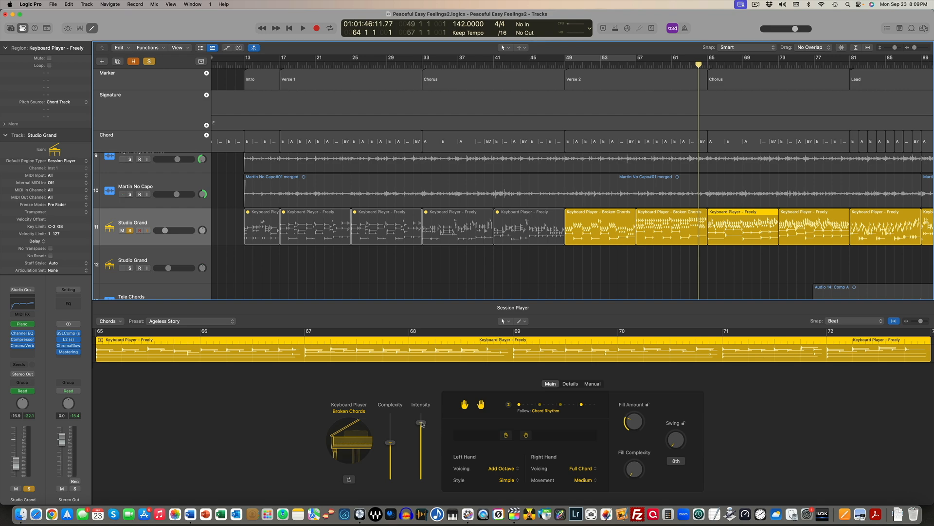
{"action": "key", "text": "space"}
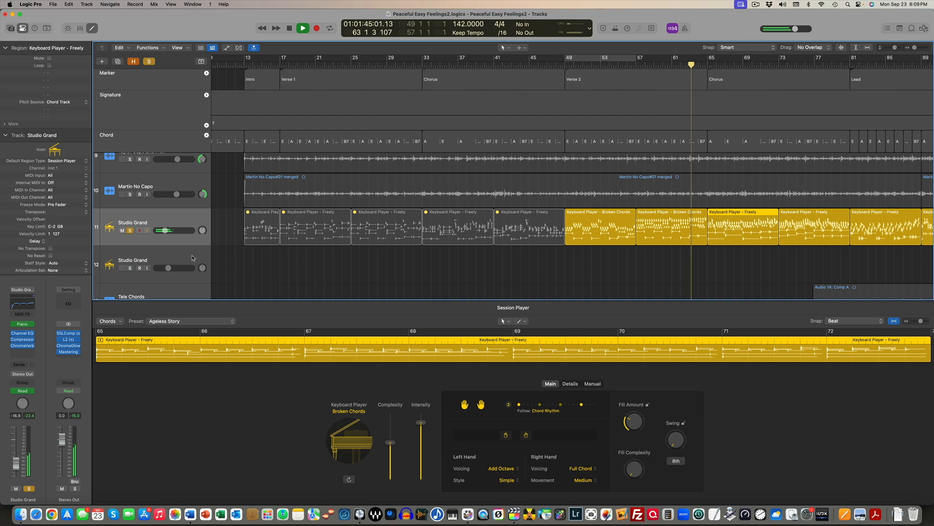
Audition the Chorus keyboard part within the full mix and soloed, and examine the settings of the second Chorus region
{"action": "left_click", "coordinate": [129, 231]}
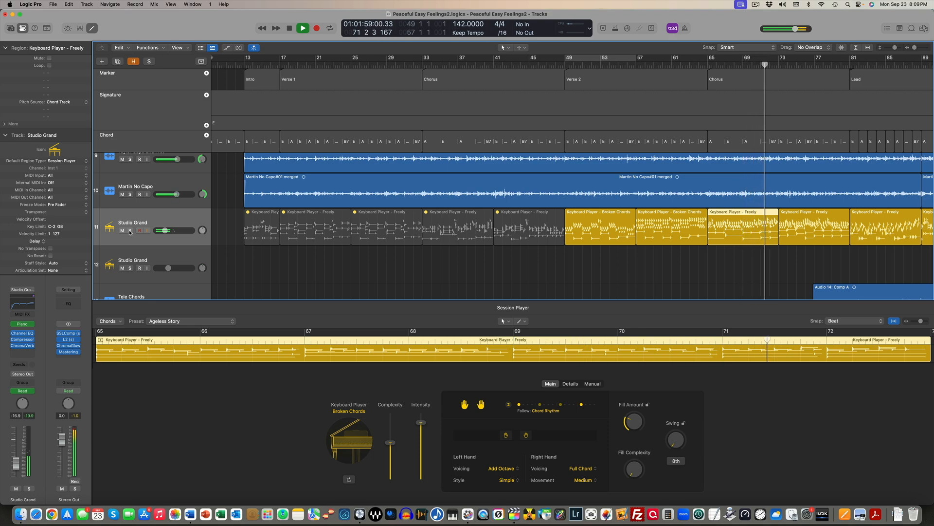
{"action": "left_click", "coordinate": [130, 230]}
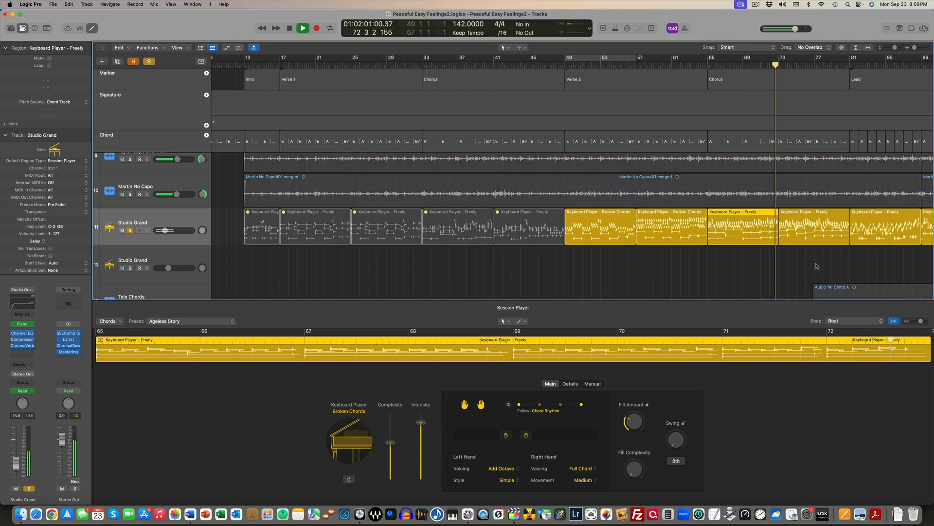
{"action": "left_click", "coordinate": [811, 230]}
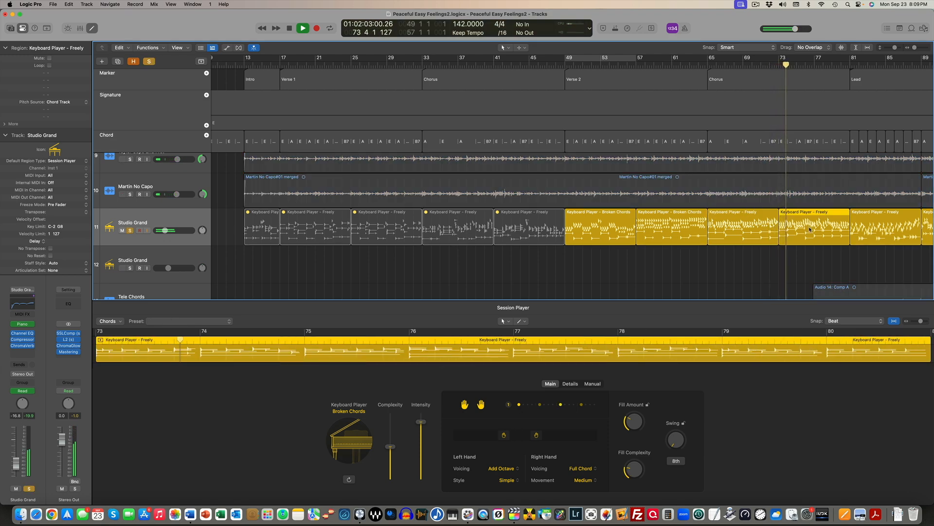
{"action": "scroll", "coordinate": [804, 229], "scroll_direction": "right", "scroll_amount": 3}
{"action": "scroll", "coordinate": [805, 229], "scroll_direction": "right", "scroll_amount": 3}
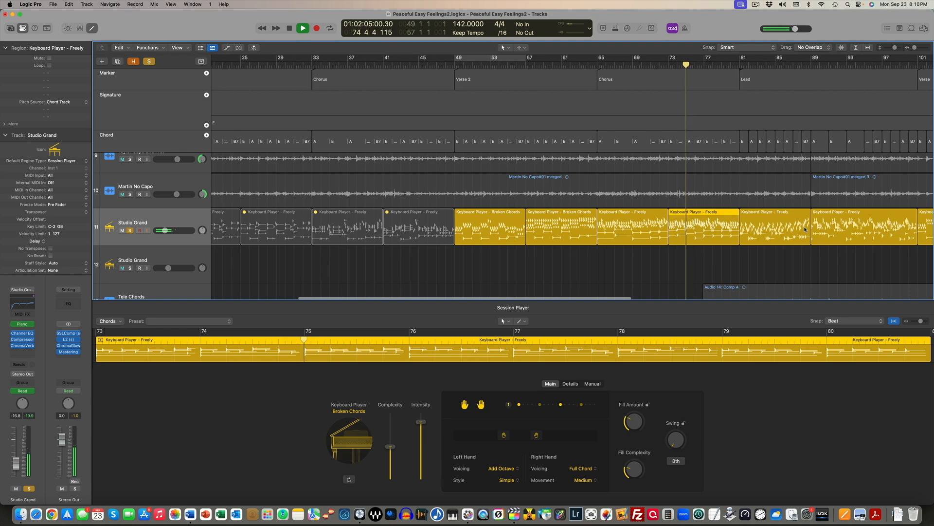
{"action": "key", "text": "space"}
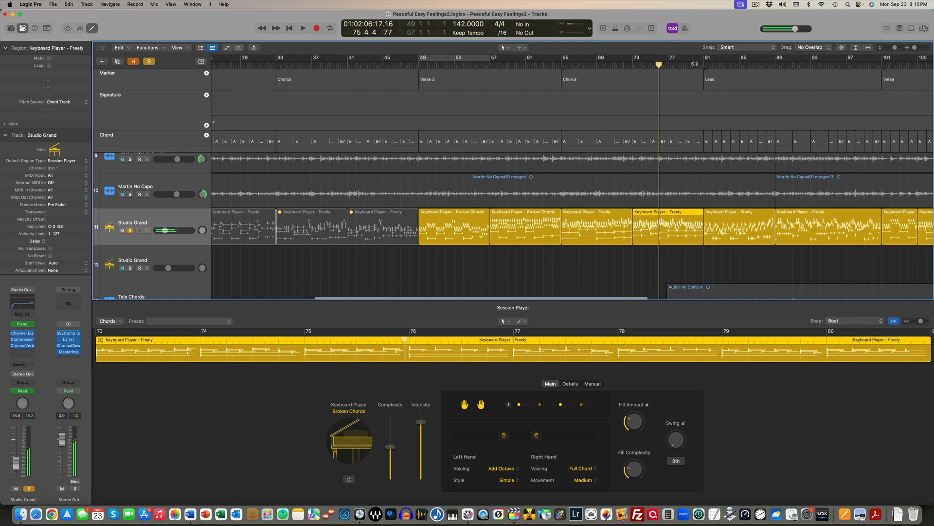
Compare the Session Player settings of the second Chorus region with the first Lead region
{"action": "left_click", "coordinate": [690, 65]}
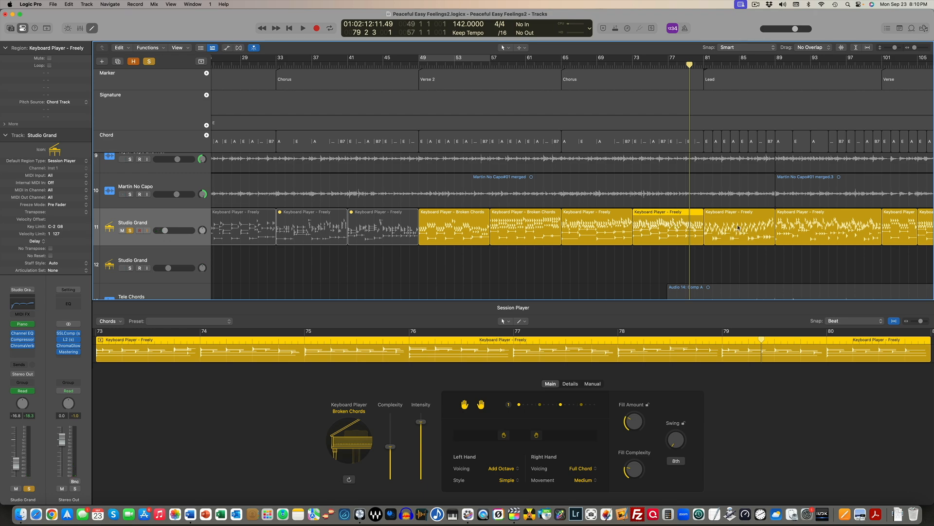
{"action": "left_click", "coordinate": [738, 227]}
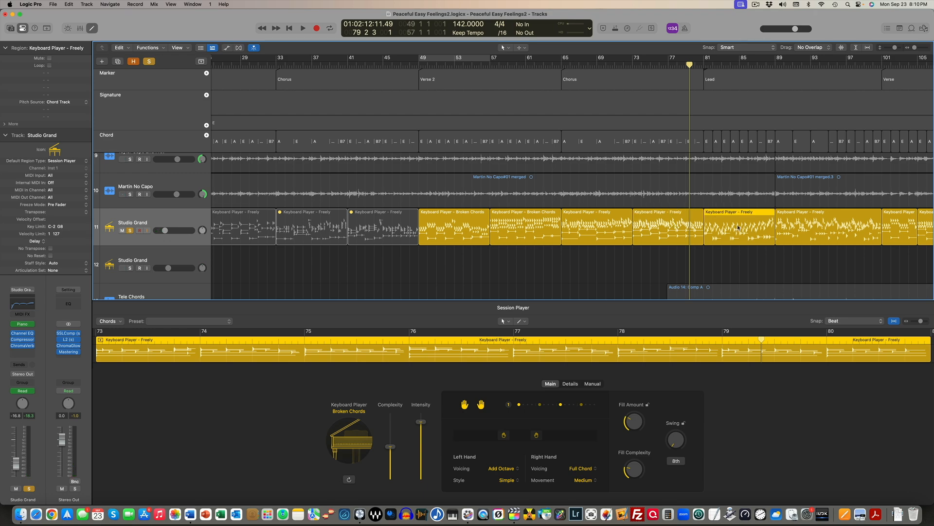
{"action": "left_click", "coordinate": [680, 232]}
{"action": "left_click", "coordinate": [736, 232]}
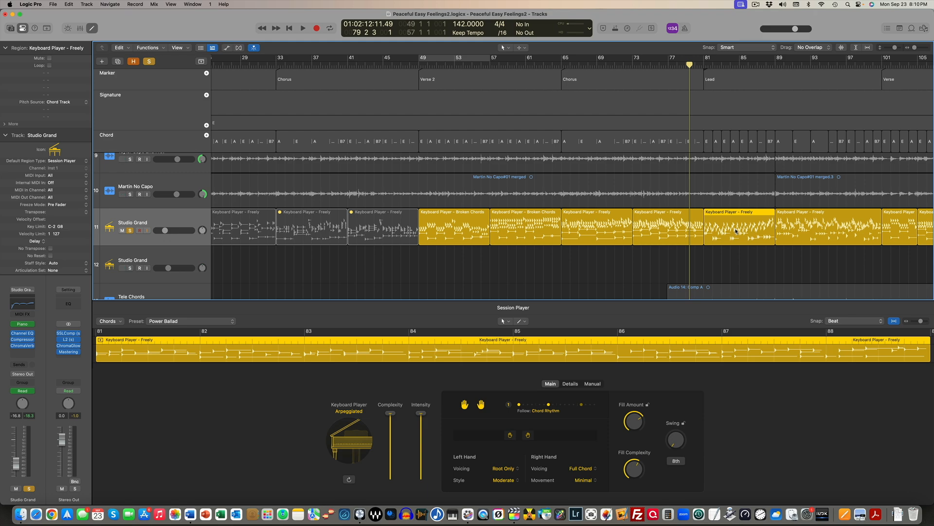
{"action": "left_click", "coordinate": [668, 228]}
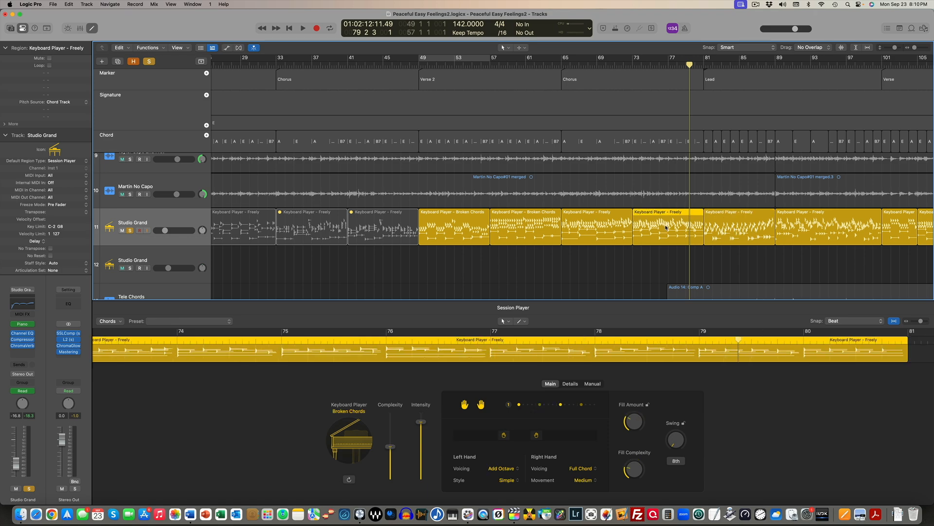
{"action": "left_click", "coordinate": [738, 229]}
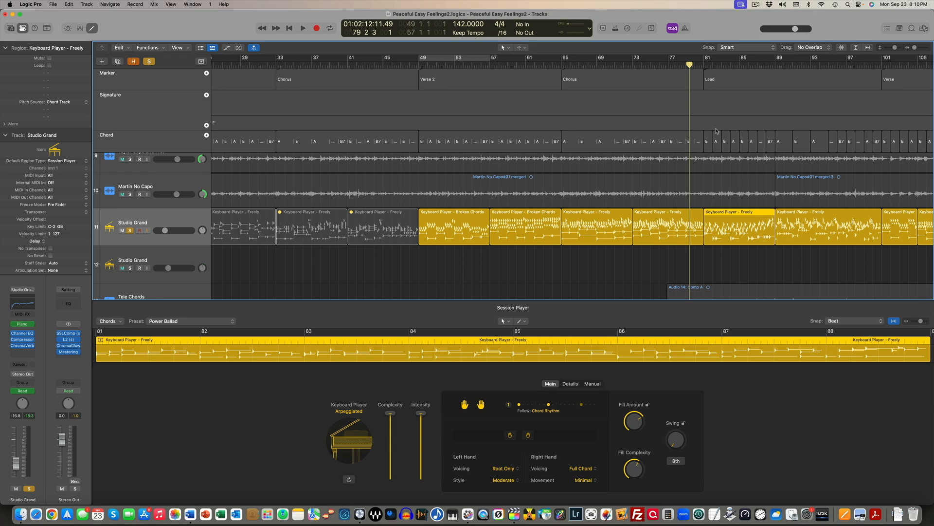
Audition the soloed keyboard from the end of the Chorus into the Lead, and unsolo it to hear the full mix
{"action": "left_click", "coordinate": [677, 65]}
{"action": "key", "text": "space"}
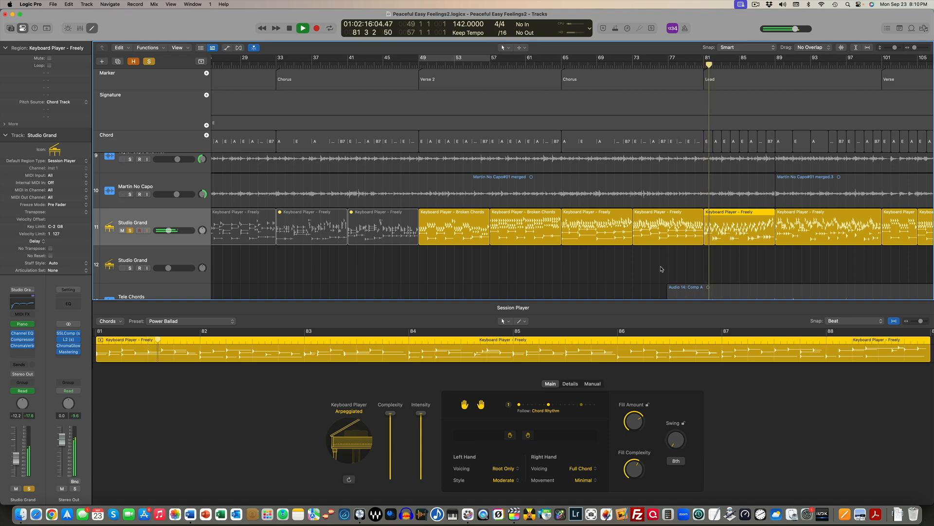
{"action": "left_click", "coordinate": [130, 231]}
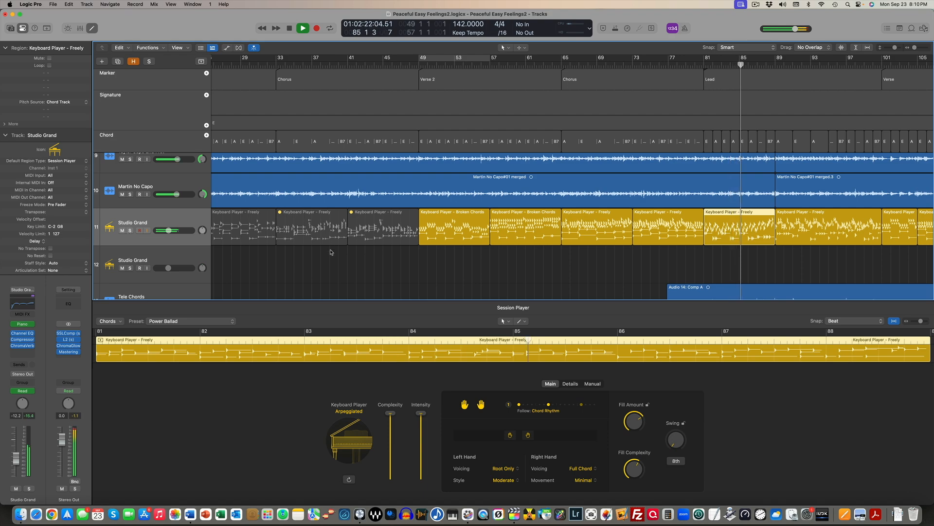
{"action": "scroll", "coordinate": [329, 249], "scroll_direction": "right", "scroll_amount": 5}
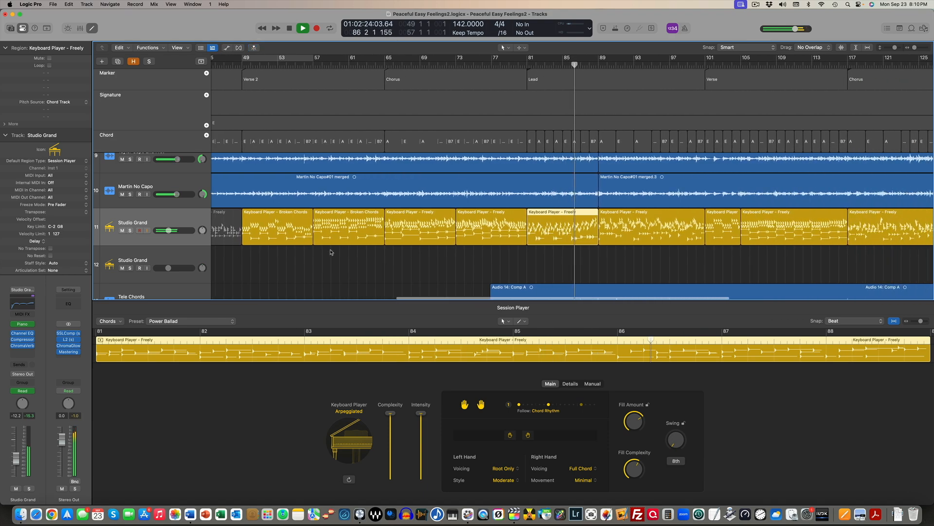
{"action": "scroll", "coordinate": [331, 252], "scroll_direction": "right", "scroll_amount": 2}
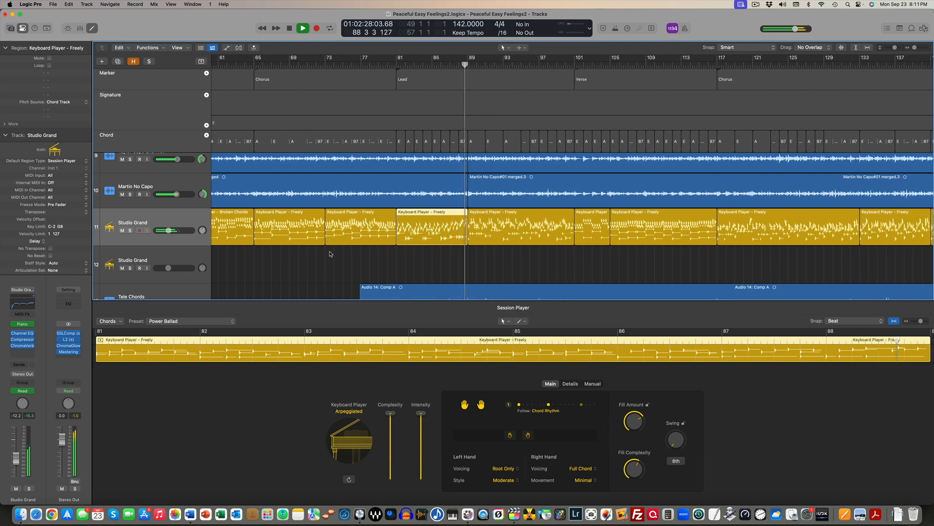
{"action": "key", "text": "space"}
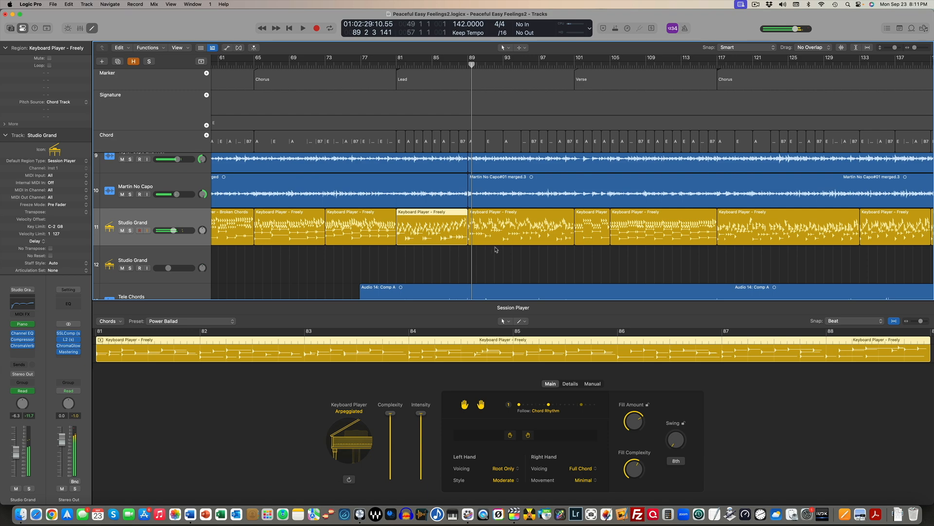
Compare the Session Player settings of the second Lead region, the two following Verse regions and the first region of the last Chorus
{"action": "left_click", "coordinate": [567, 224]}
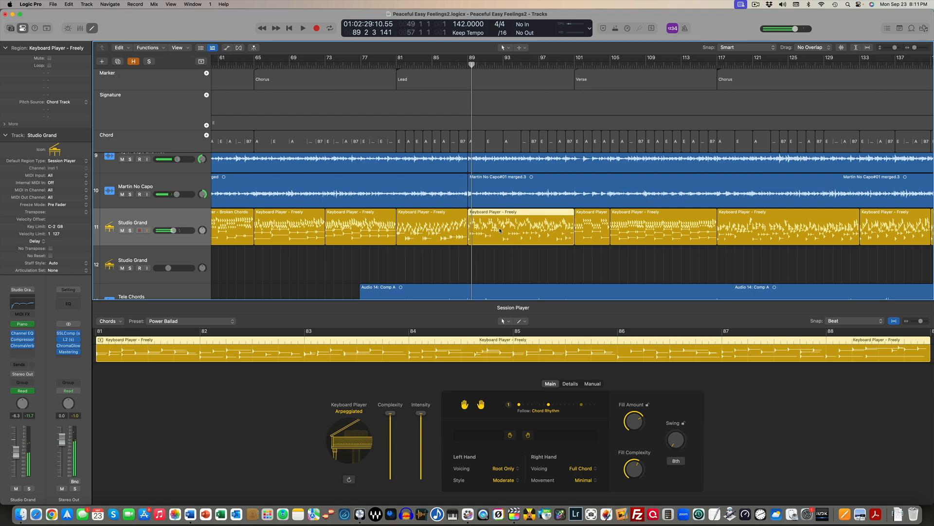
{"action": "left_click", "coordinate": [594, 230]}
{"action": "left_click", "coordinate": [663, 232]}
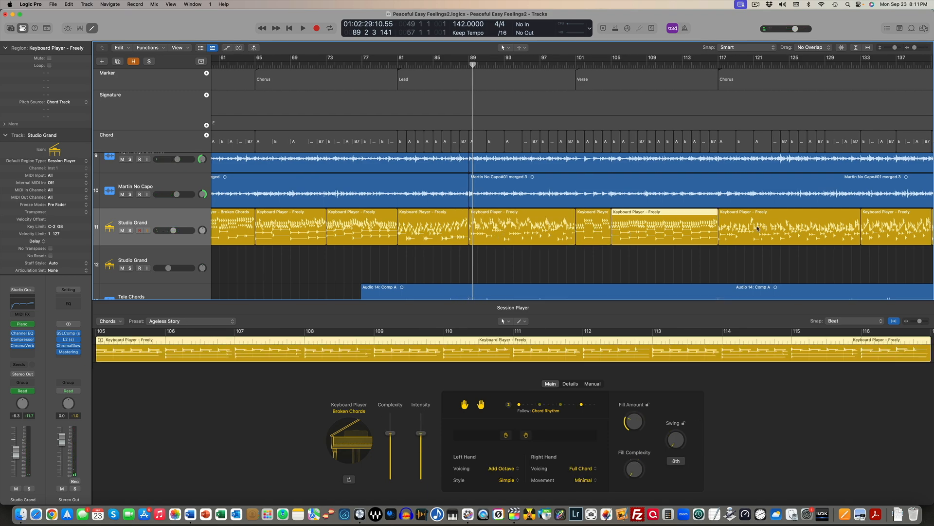
{"action": "left_click", "coordinate": [773, 226]}
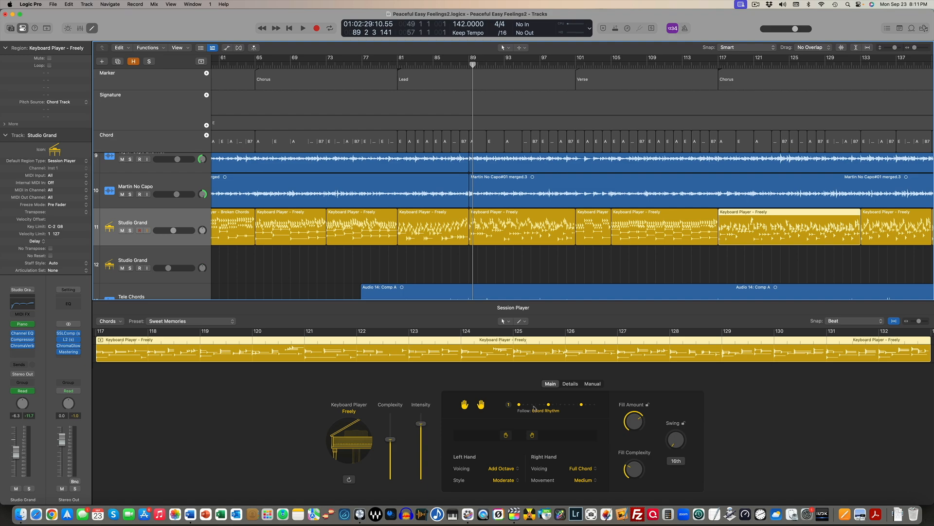
{"action": "scroll", "coordinate": [560, 229], "scroll_direction": "down", "scroll_amount": 1}
{"action": "left_click", "coordinate": [575, 224]}
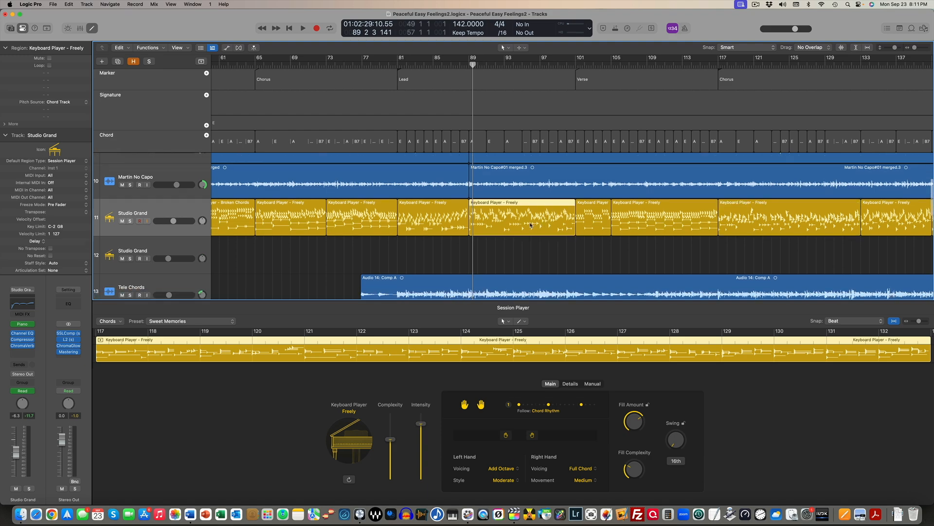
{"action": "left_click", "coordinate": [587, 221]}
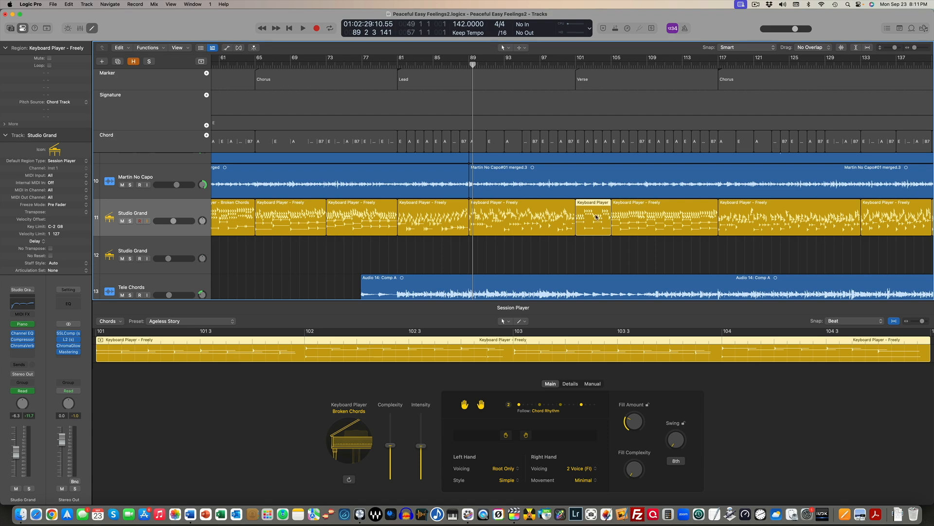
{"action": "left_click", "coordinate": [649, 216]}
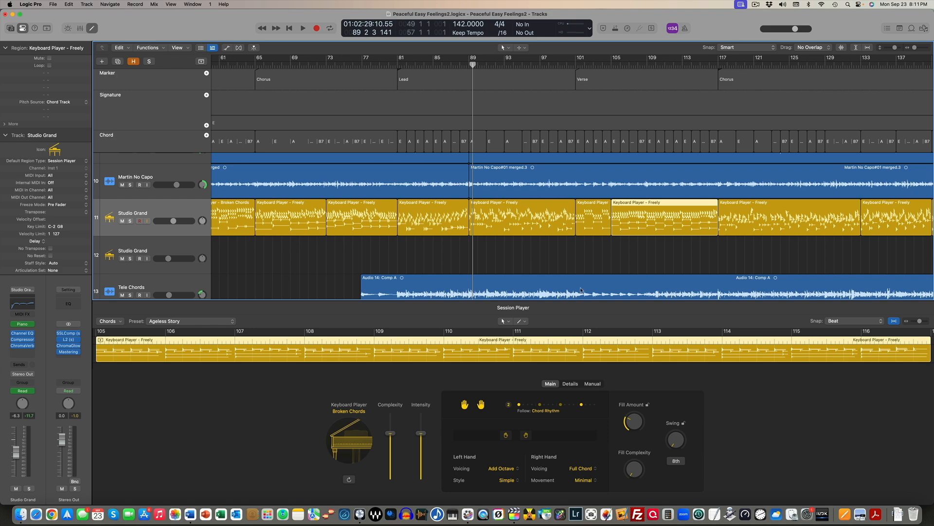
Move the playhead to bar 146 and examine the settings of the final Session Player keyboard region
{"action": "scroll", "coordinate": [630, 211], "scroll_direction": "right", "scroll_amount": 5}
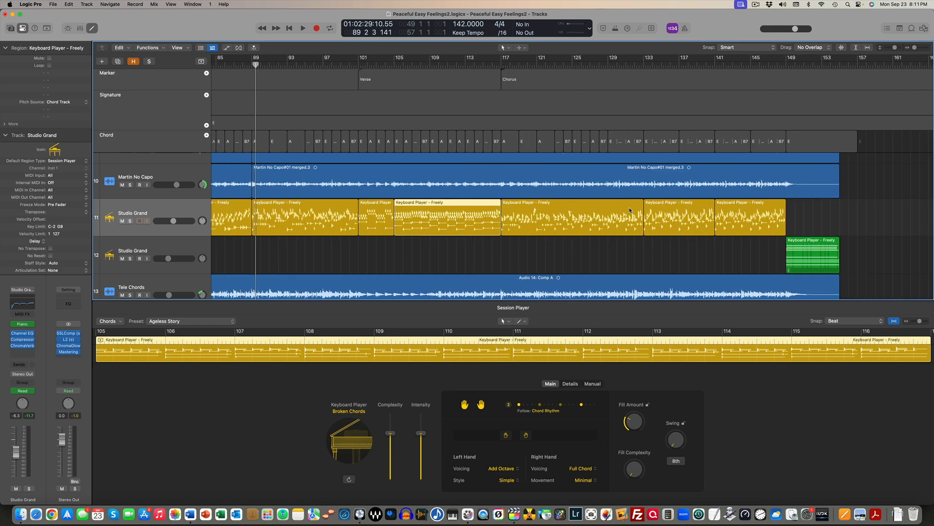
{"action": "left_click", "coordinate": [758, 66]}
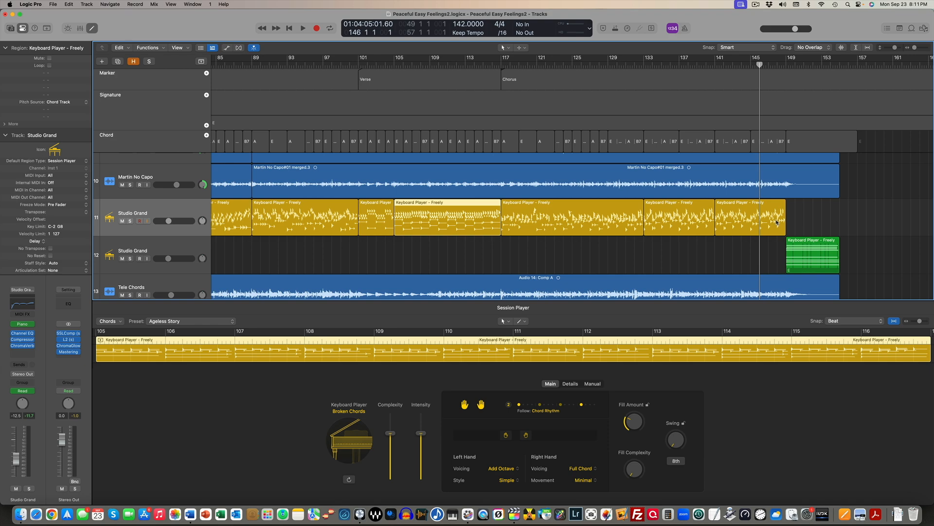
{"action": "left_click", "coordinate": [749, 218]}
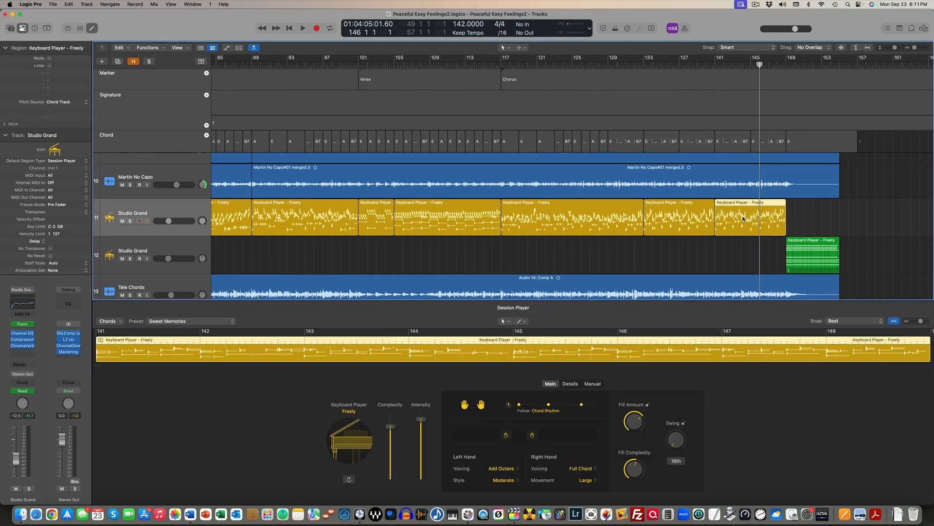
Convert the final keyboard region to a MIDI region, check one of its notes in the Piano Roll, and undo the conversion
{"action": "right_click", "coordinate": [743, 218]}
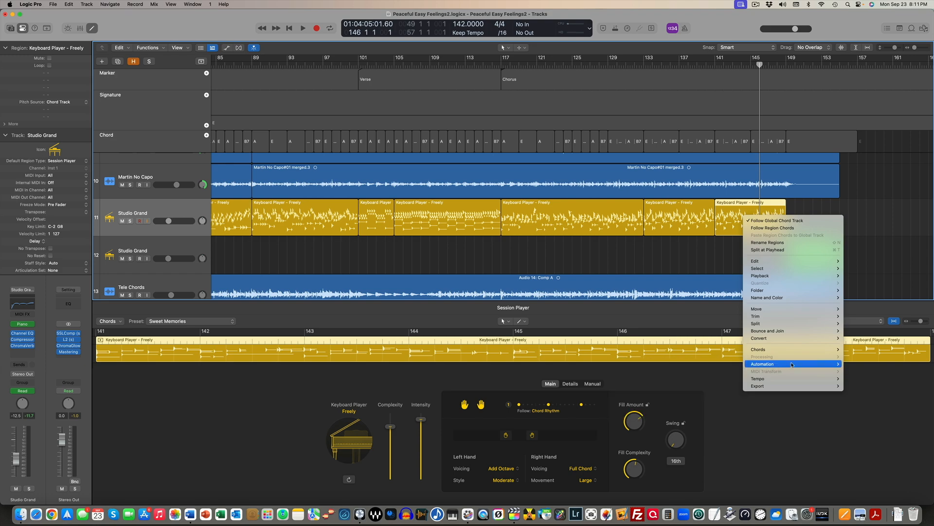
{"action": "mouse_move", "coordinate": [759, 337]}
{"action": "left_click", "coordinate": [670, 417]}
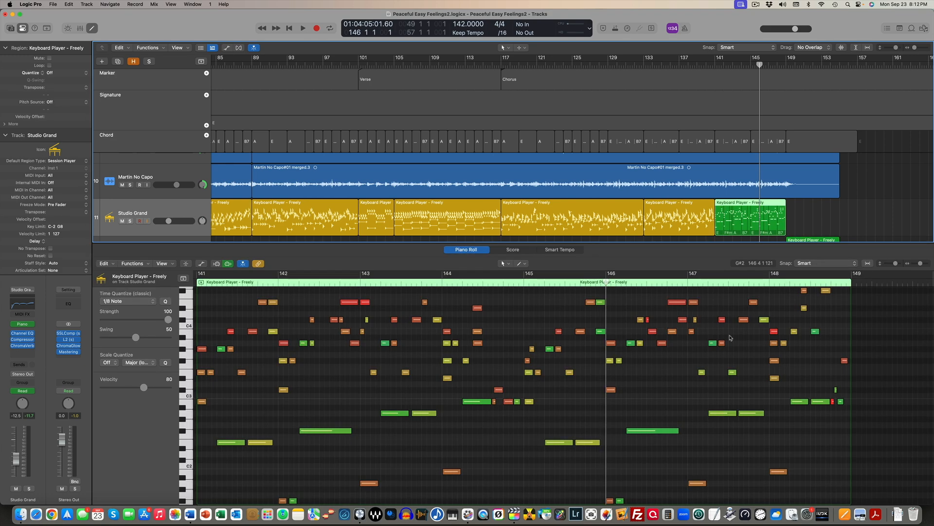
{"action": "left_click", "coordinate": [722, 413]}
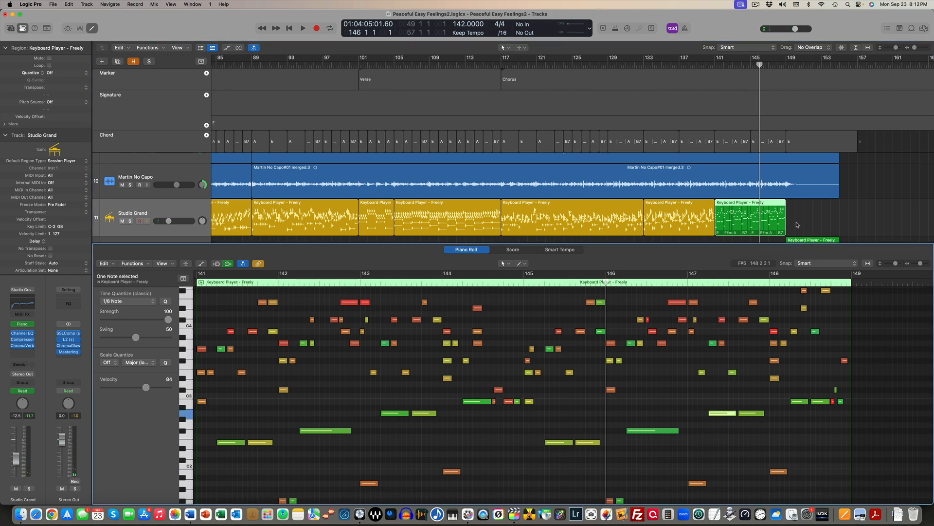
{"action": "key", "text": "super+z"}
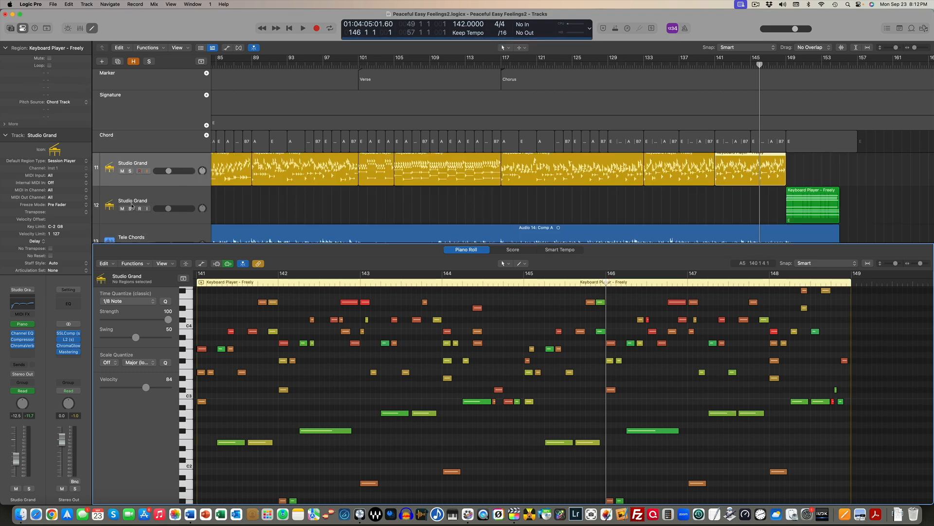
Select the ending MIDI region on the second Studio Grand track and place the playhead at bar 149
{"action": "key", "text": "x"}
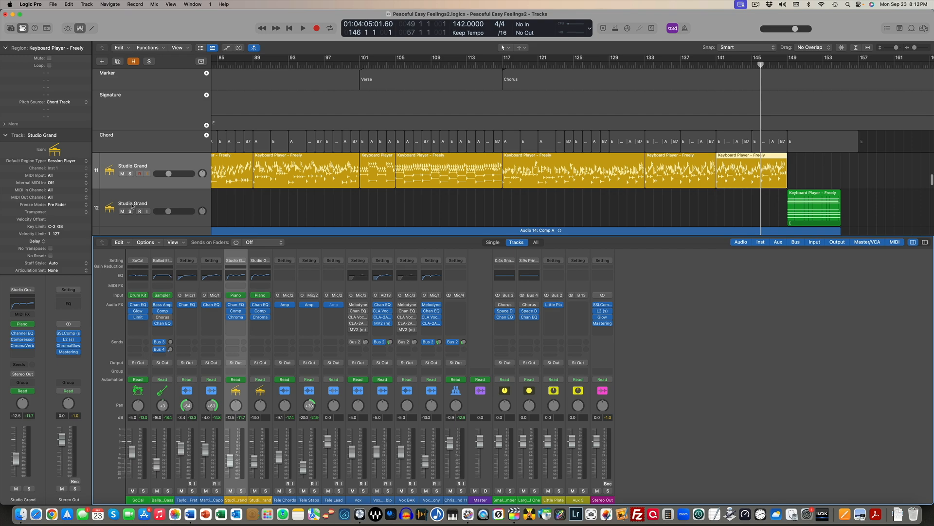
{"action": "key", "text": "x"}
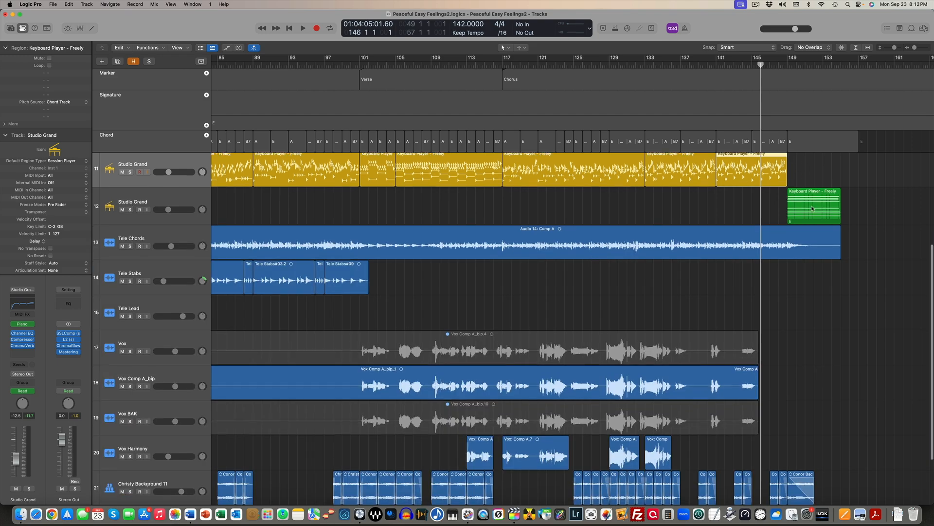
{"action": "left_click", "coordinate": [811, 209]}
{"action": "scroll", "coordinate": [809, 212], "scroll_direction": "down", "scroll_amount": 1}
{"action": "left_click", "coordinate": [782, 64]}
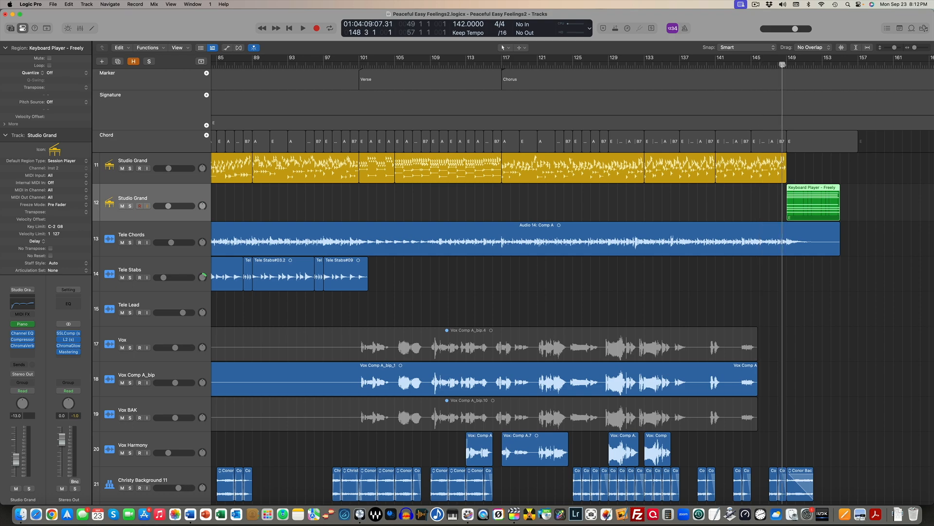
{"action": "left_click_drag", "start_coordinate": [783, 64], "coordinate": [787, 65]}
{"action": "scroll", "coordinate": [802, 215], "scroll_direction": "right", "scroll_amount": 1}
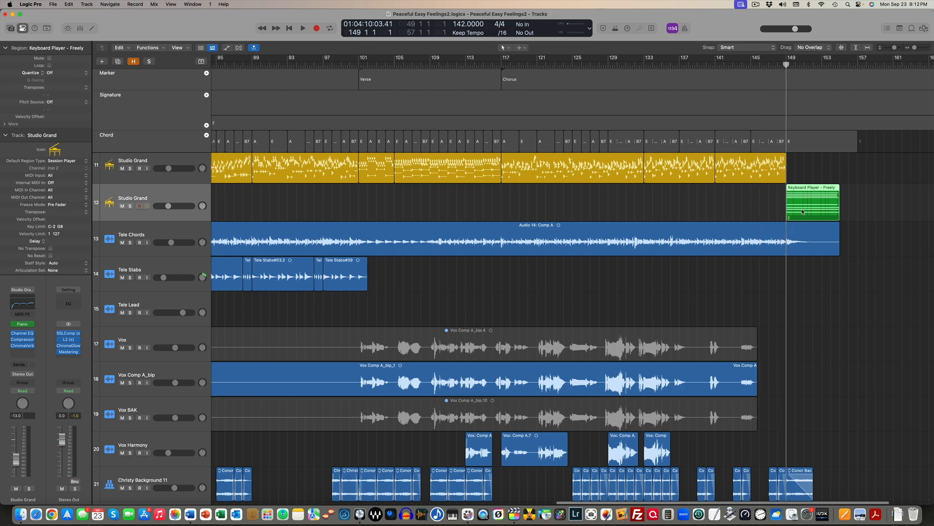
Open the ending region in the Piano Roll and select the four upper notes of its sustained chord
{"action": "double_click", "coordinate": [803, 212]}
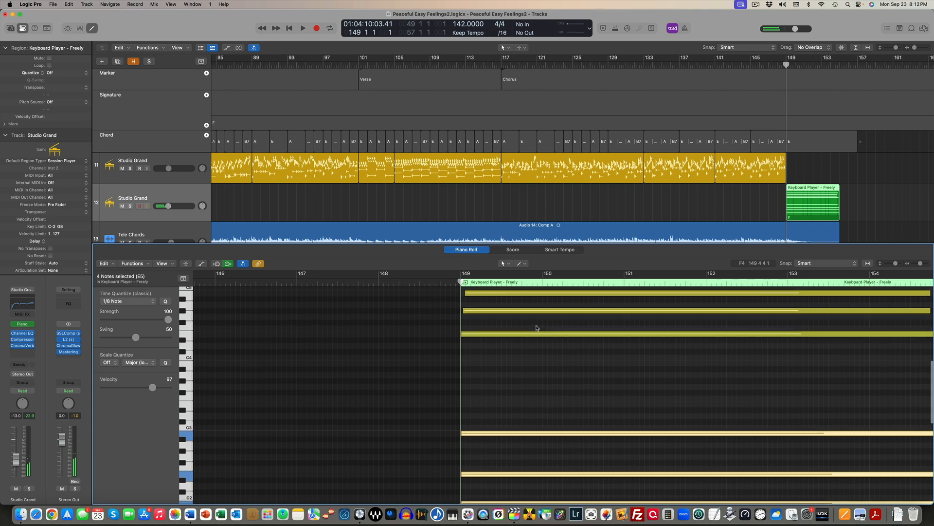
{"action": "scroll", "coordinate": [537, 335], "scroll_direction": "up", "scroll_amount": 4}
{"action": "left_click_drag", "start_coordinate": [529, 424], "coordinate": [532, 309]}
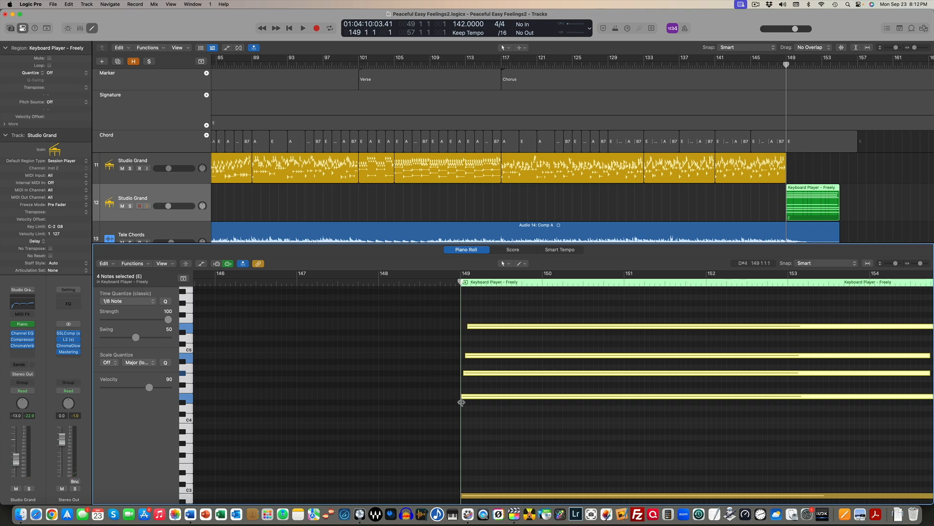
Audition the ending MIDI region alone in a loop over its own length
{"action": "left_click", "coordinate": [466, 283]}
{"action": "key", "text": "super+u"}
{"action": "key", "text": "space"}
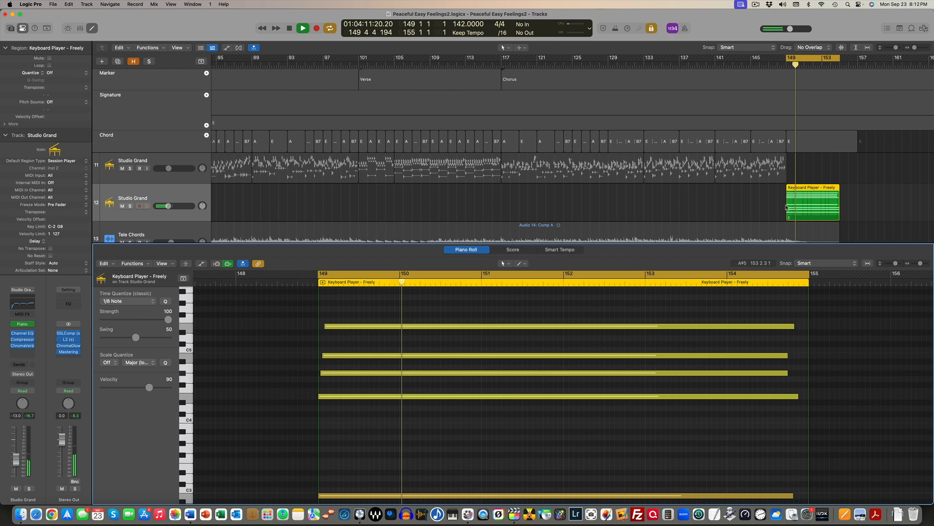
{"action": "key", "text": "alt+space"}
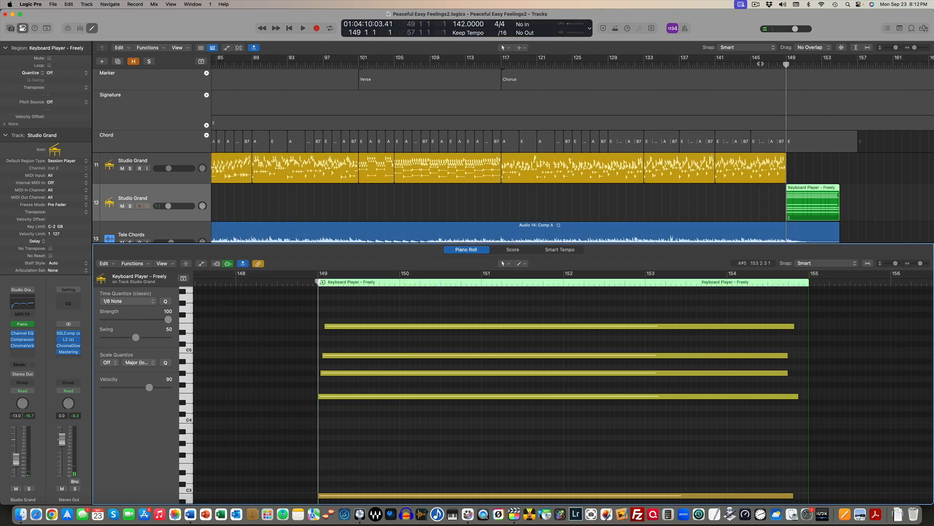
Audition the full mix from about bar 146 through the change to the sustained ending chord
{"action": "left_click", "coordinate": [759, 64]}
{"action": "key", "text": "space"}
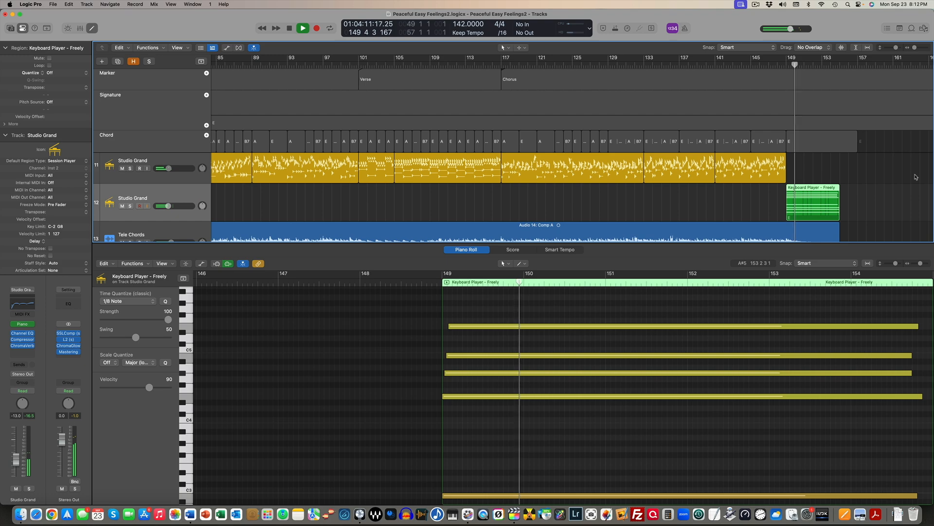
{"action": "key", "text": "space"}
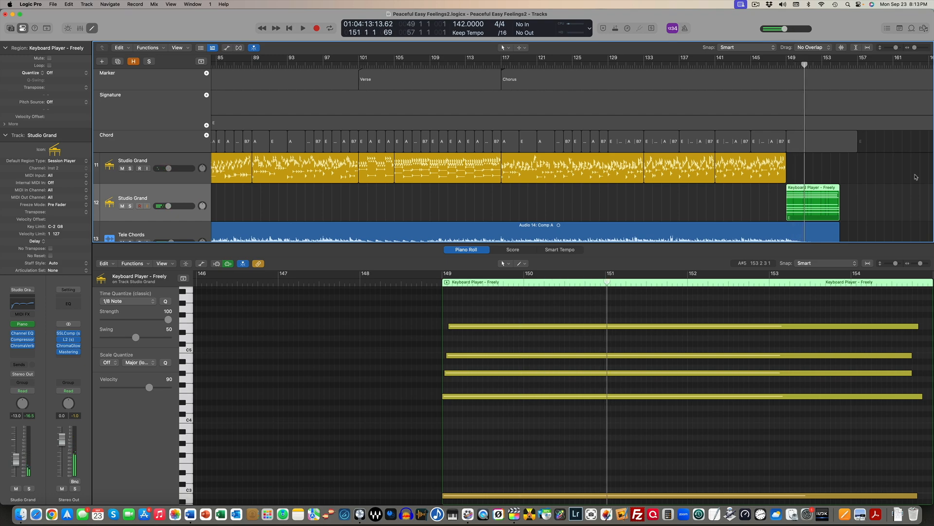